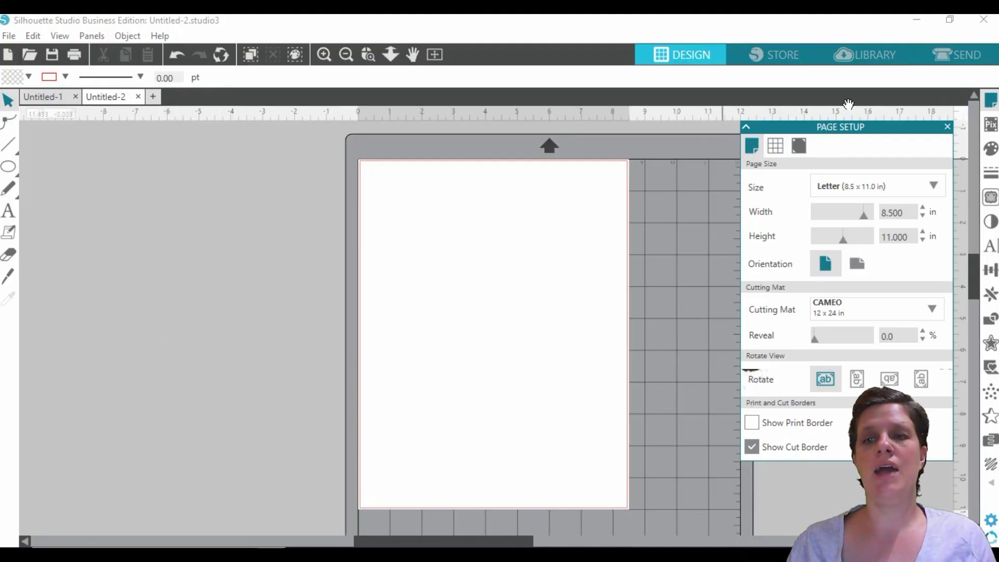
Open the Library's TEMPLATES folder to show its two Capri Sun designs, then bring up File Explorer
{"action": "left_click", "coordinate": [881, 56]}
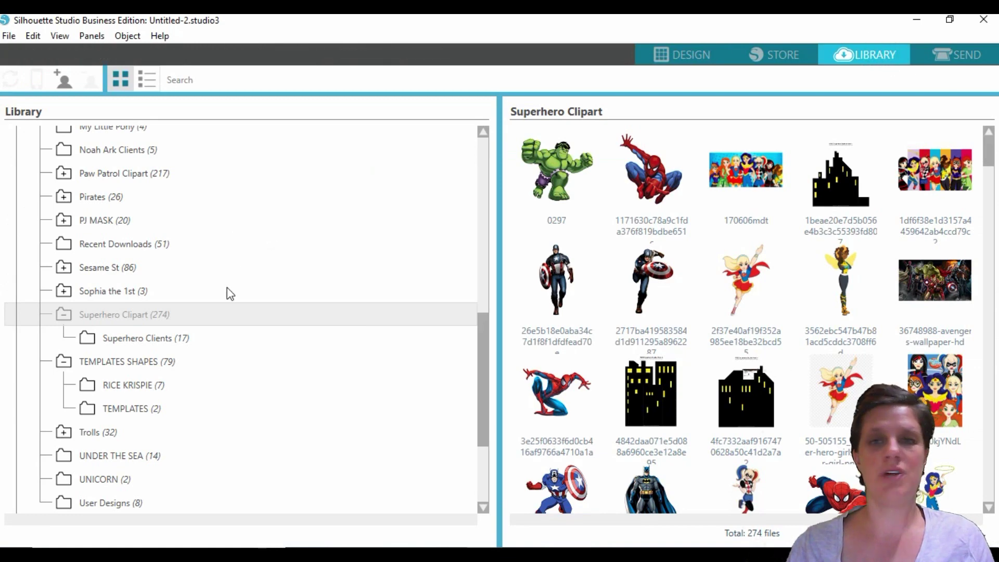
{"action": "scroll", "coordinate": [234, 295], "scroll_direction": "down", "scroll_amount": 2}
{"action": "scroll", "coordinate": [239, 296], "scroll_direction": "down", "scroll_amount": 1}
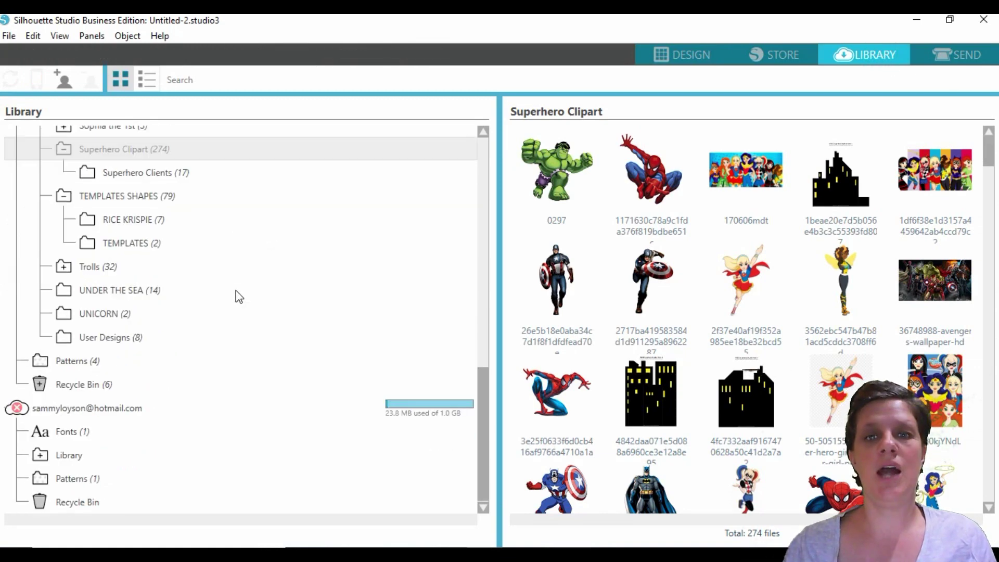
{"action": "scroll", "coordinate": [238, 296], "scroll_direction": "up", "scroll_amount": 2}
{"action": "scroll", "coordinate": [236, 291], "scroll_direction": "up", "scroll_amount": 1}
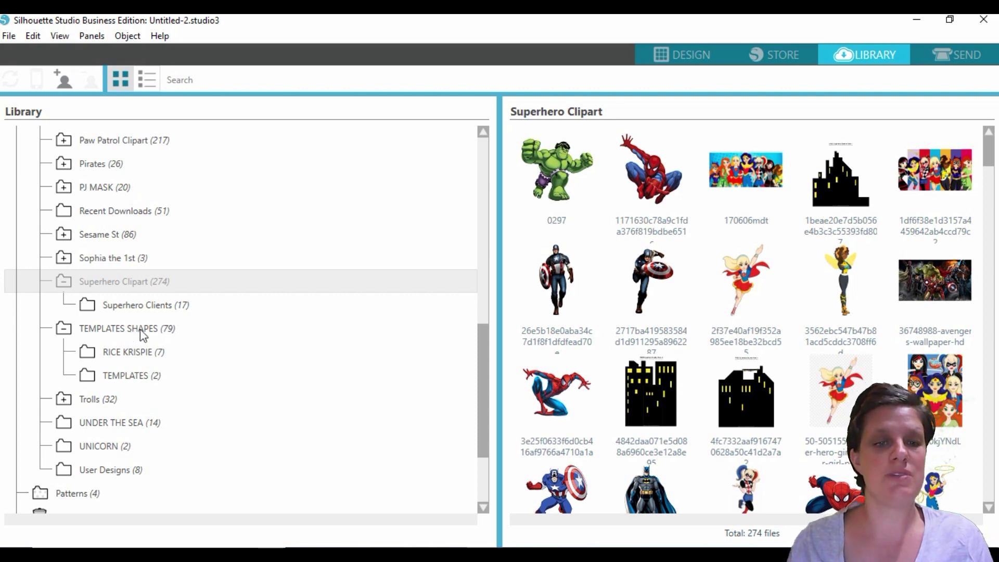
{"action": "left_click", "coordinate": [128, 375]}
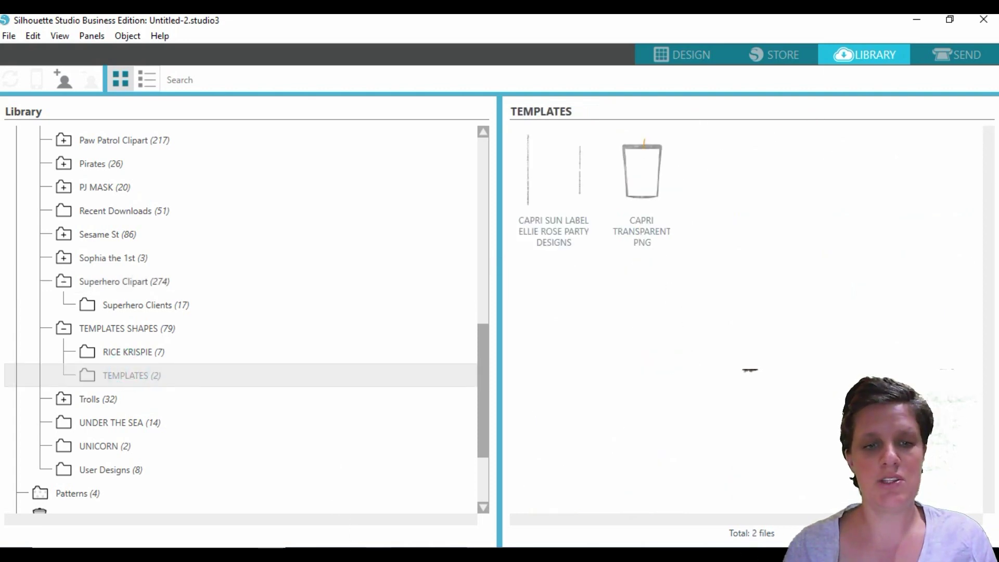
{"action": "left_click", "coordinate": [377, 554]}
Drag the THANK YOU TAGS 2IN X 3IN PNG from MY TEMPLATES into the Silhouette TEMPLATES folder
{"action": "left_click", "coordinate": [350, 507]}
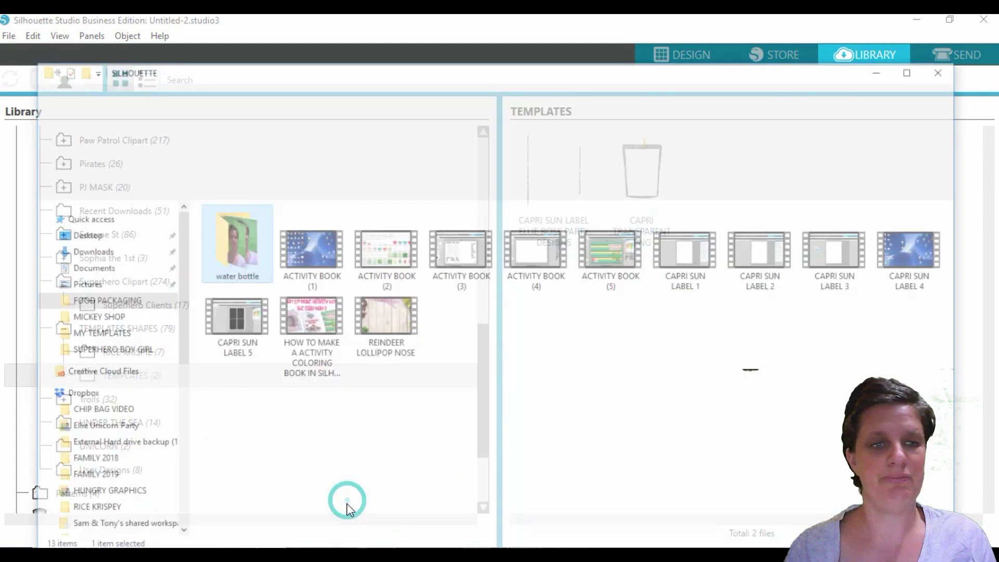
{"action": "left_click", "coordinate": [83, 305]}
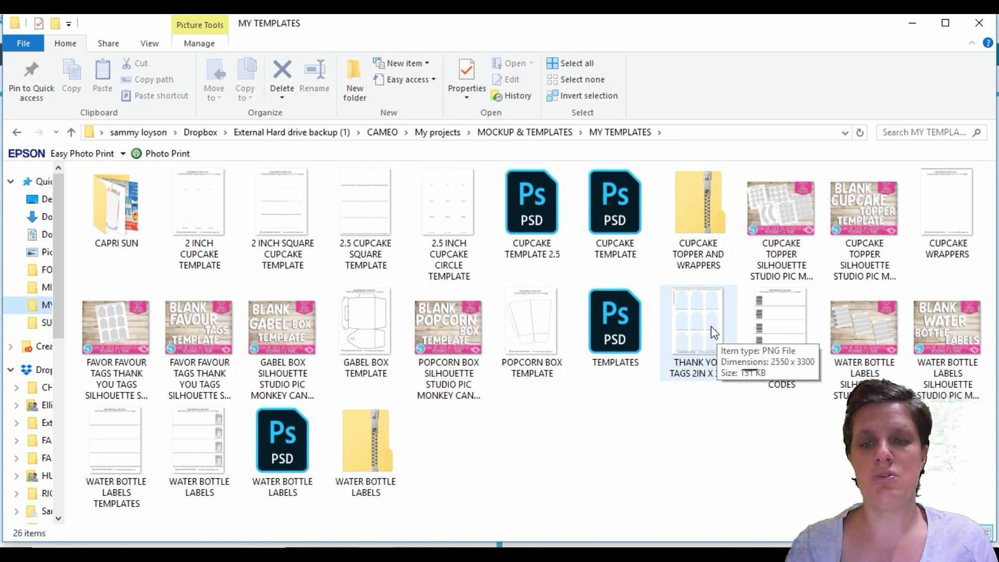
{"action": "left_click_drag", "start_coordinate": [711, 333], "coordinate": [685, 384]}
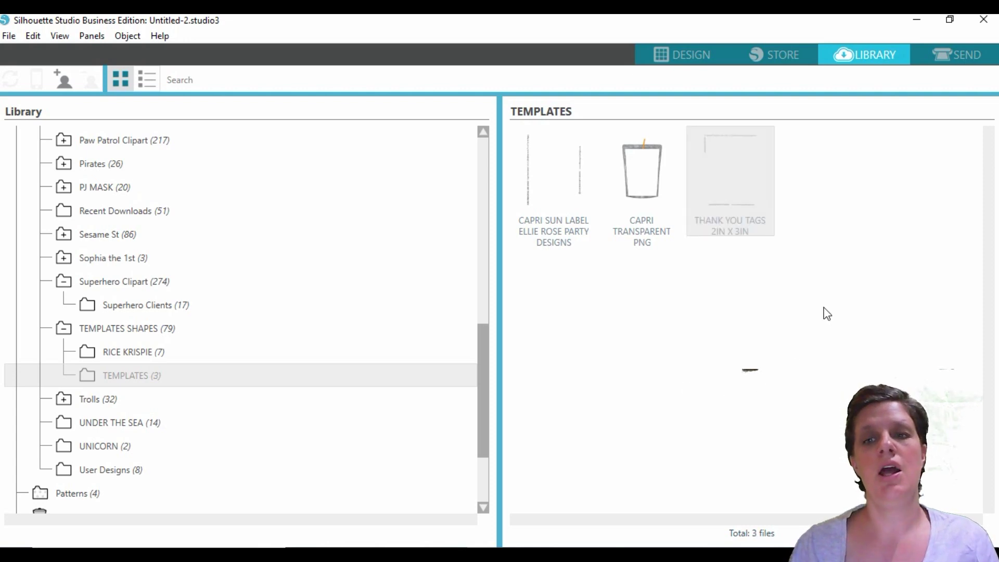
Open the THANK YOU TAGS 2IN X 3IN design and move its tag sheet left, off the Letter page
{"action": "right_click", "coordinate": [741, 186]}
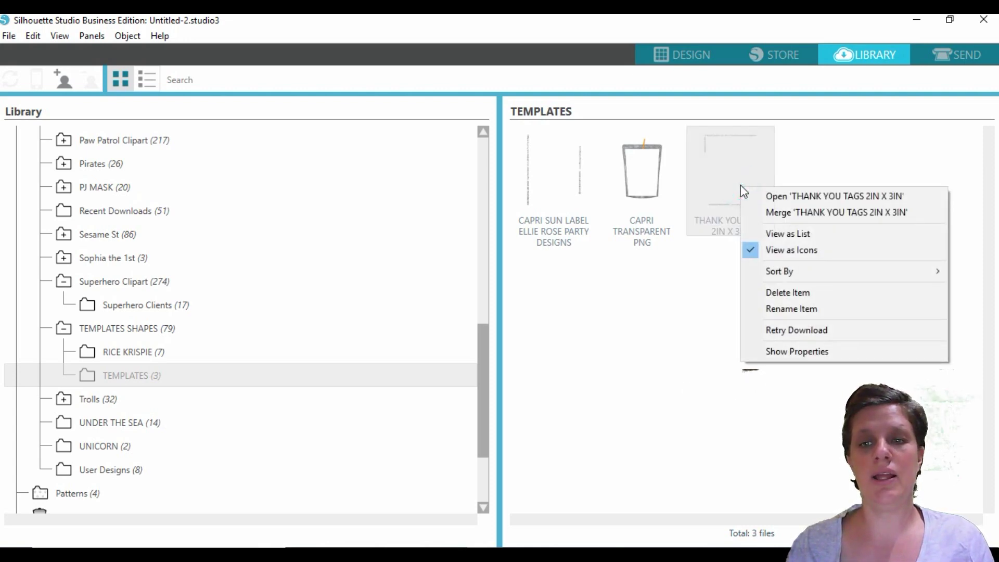
{"action": "left_click", "coordinate": [795, 197]}
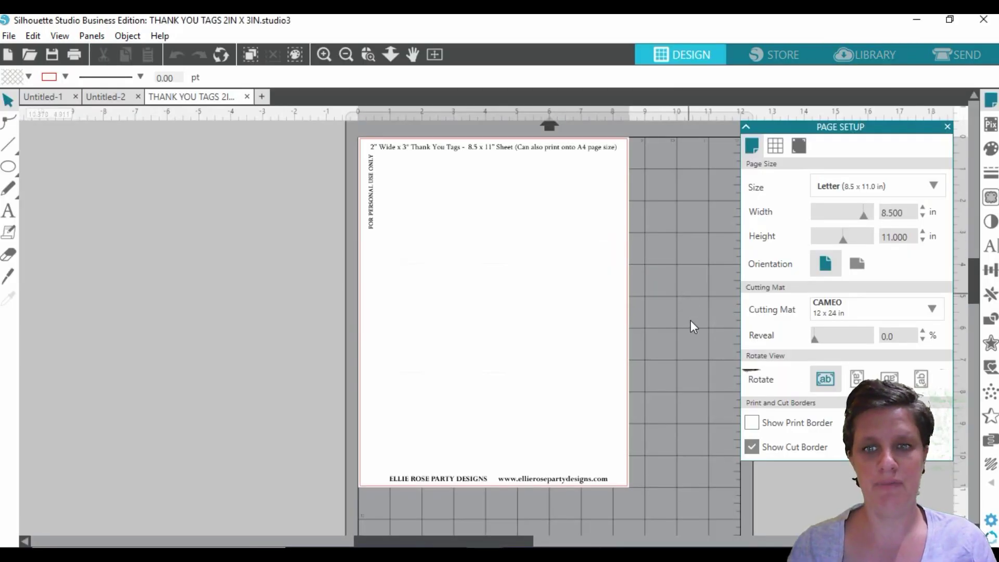
{"action": "left_click_drag", "start_coordinate": [602, 151], "coordinate": [310, 150]}
{"action": "key", "text": "Escape"}
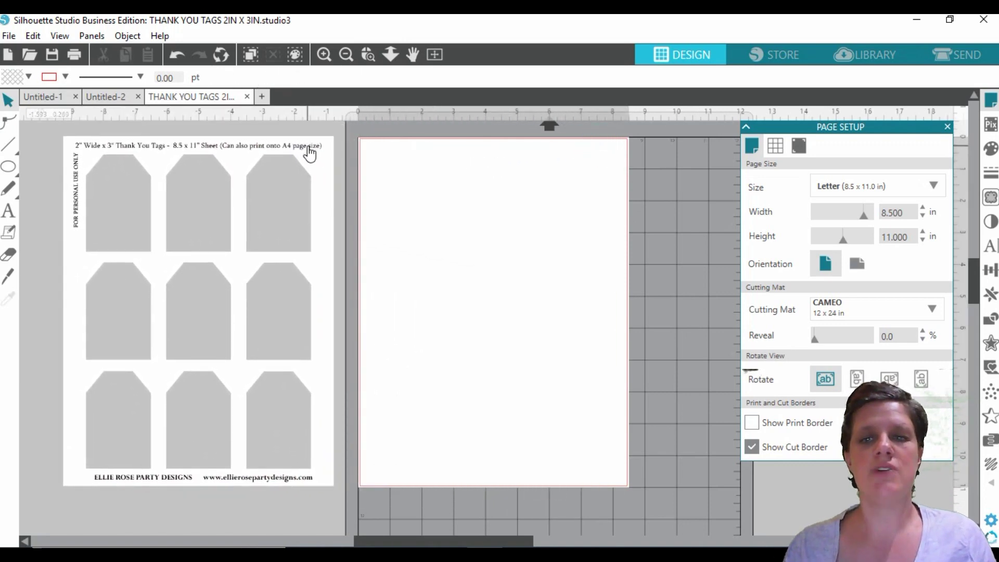
{"action": "left_click", "coordinate": [657, 202]}
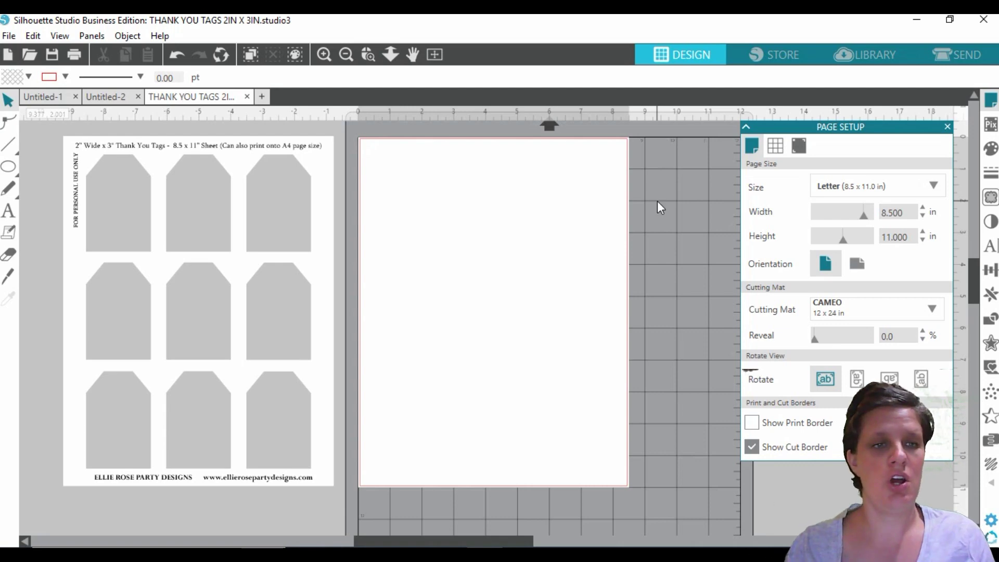
Draw a rectangle covering the whole 8.5 x 11 in Letter page
{"action": "left_click", "coordinate": [9, 167]}
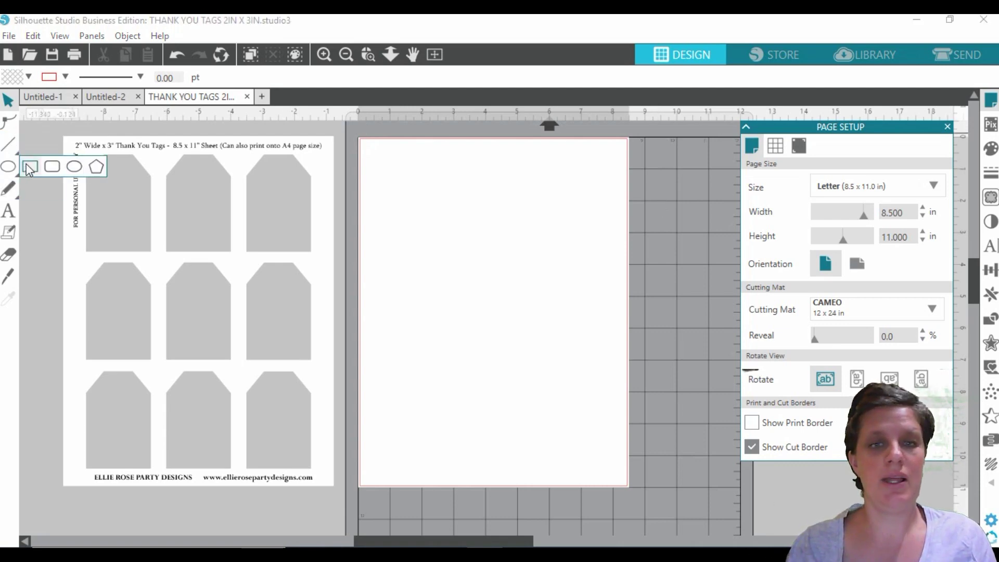
{"action": "left_click", "coordinate": [31, 166]}
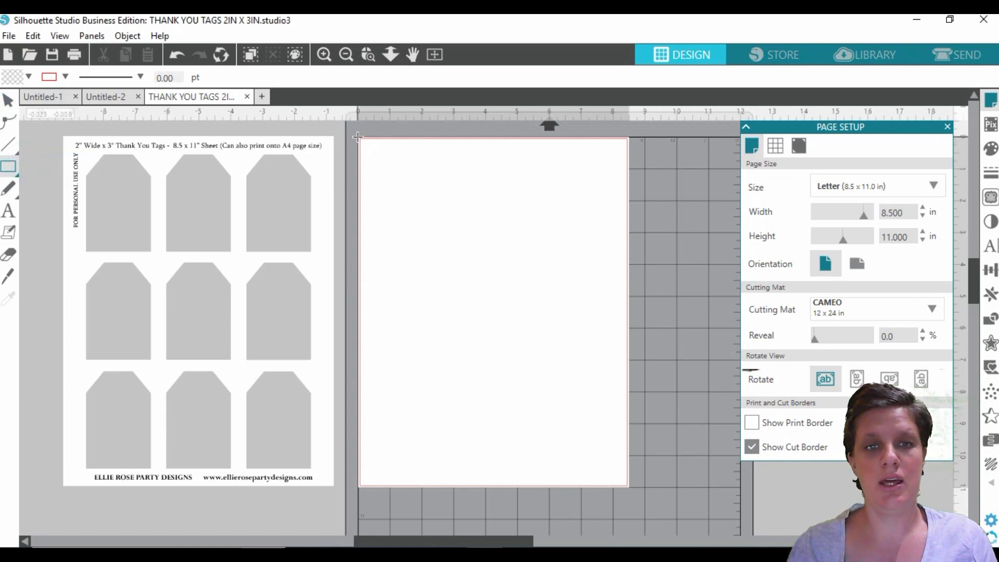
{"action": "mouse_move", "coordinate": [357, 140]}
{"action": "left_mouse_down"}
{"action": "mouse_move", "coordinate": [444, 156]}
{"action": "mouse_move", "coordinate": [597, 223]}
{"action": "mouse_move", "coordinate": [630, 486]}
{"action": "left_mouse_up"}
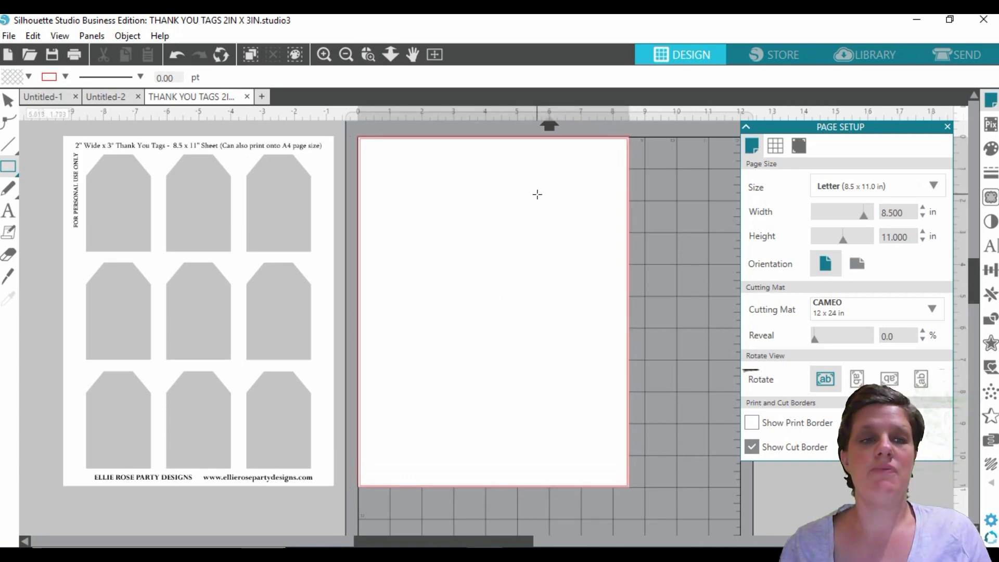
Give the page-sized rectangle a red fill and a red outline
{"action": "left_click", "coordinate": [9, 100]}
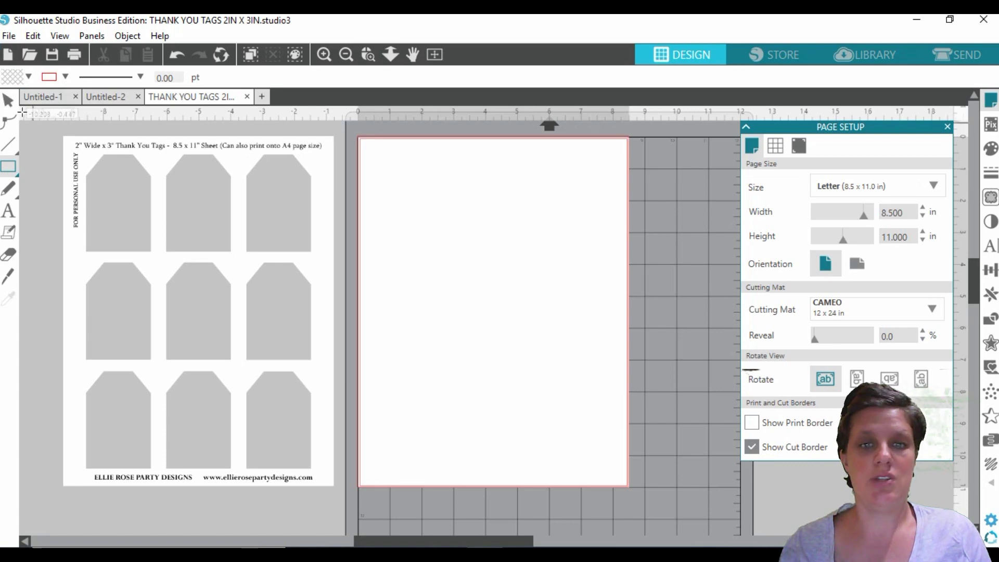
{"action": "left_click", "coordinate": [404, 138]}
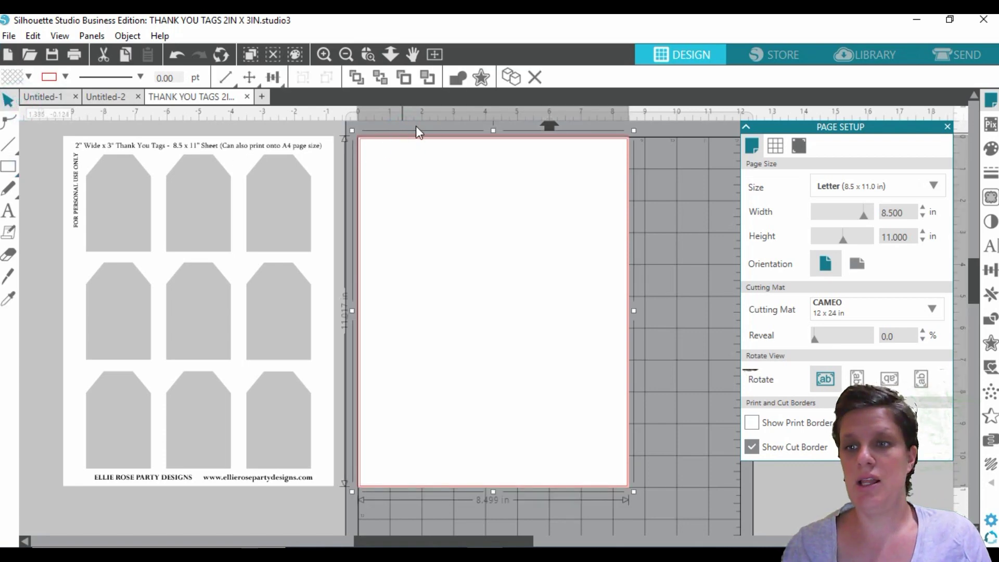
{"action": "left_click", "coordinate": [990, 149]}
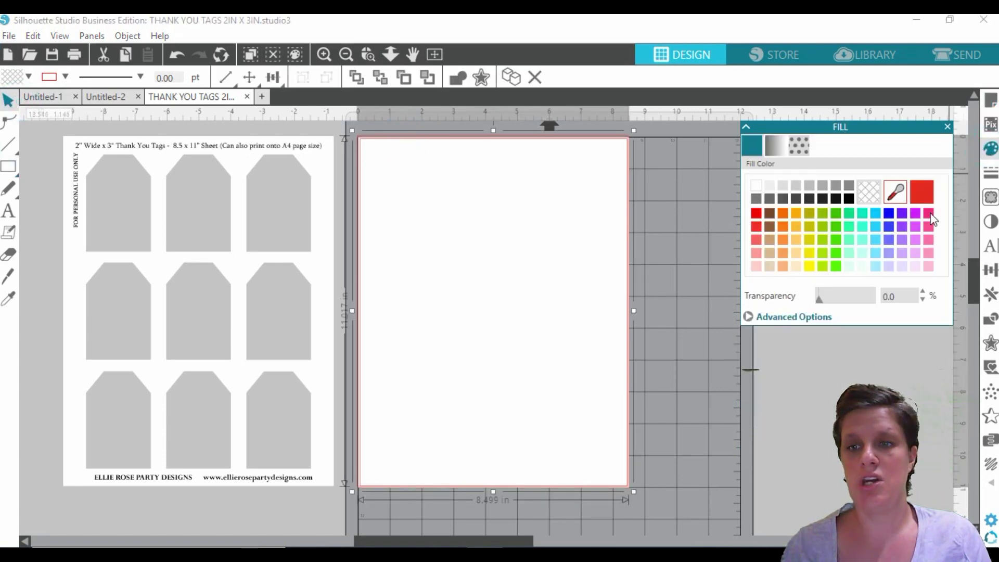
{"action": "left_click", "coordinate": [923, 195]}
{"action": "left_click", "coordinate": [989, 172]}
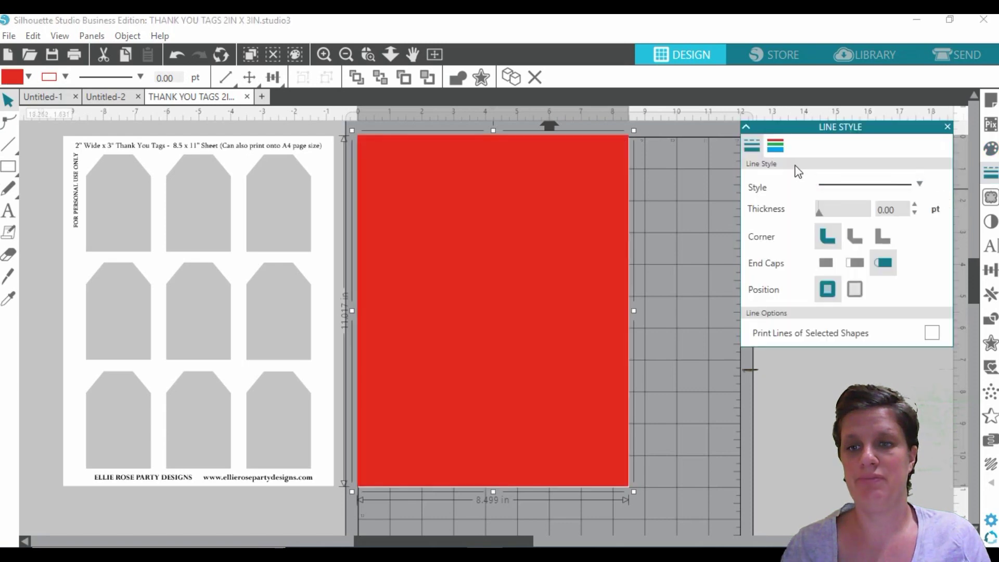
{"action": "left_click", "coordinate": [776, 146]}
{"action": "left_click", "coordinate": [921, 191]}
{"action": "left_click", "coordinate": [773, 428]}
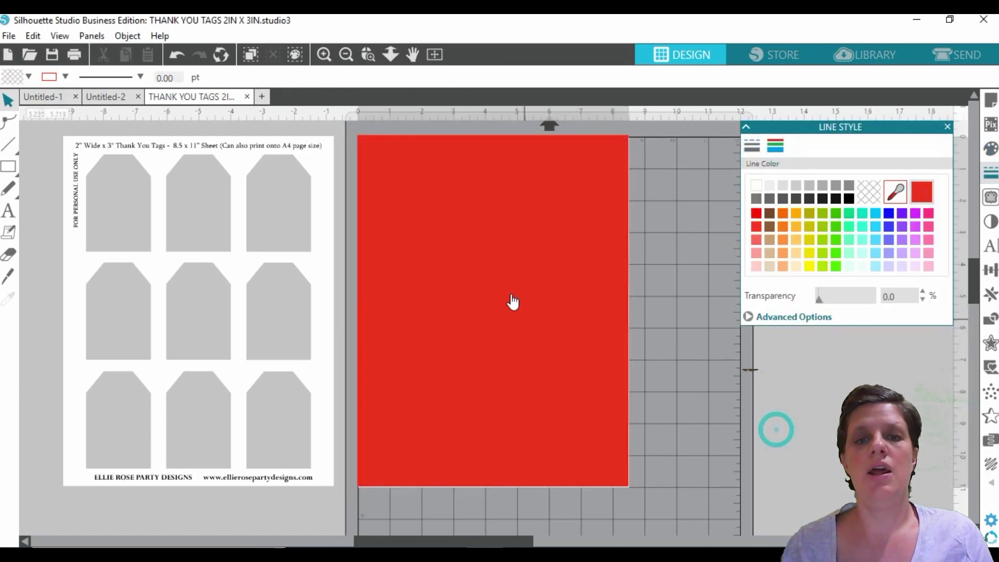
{"action": "left_click", "coordinate": [515, 291]}
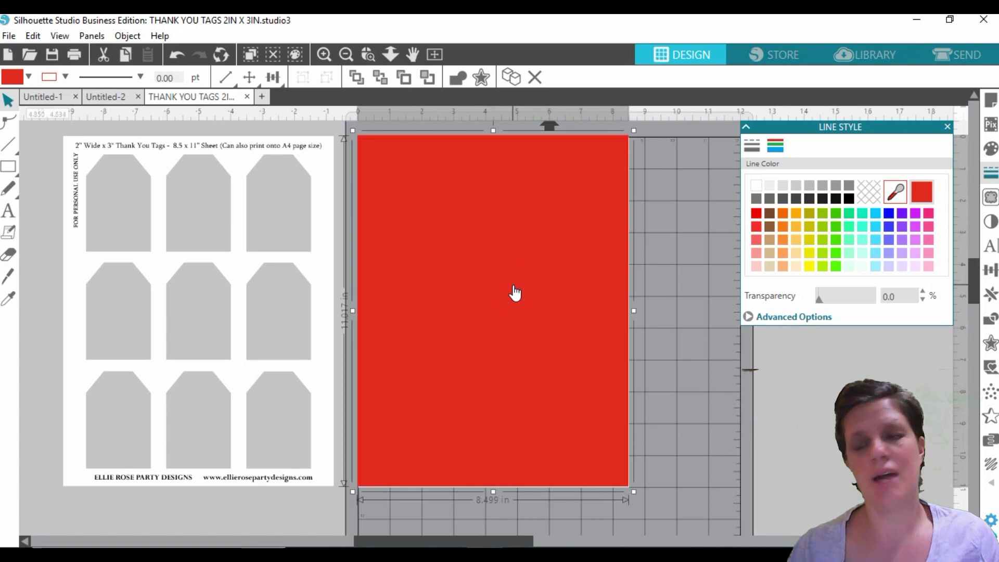
{"action": "left_click", "coordinate": [989, 100]}
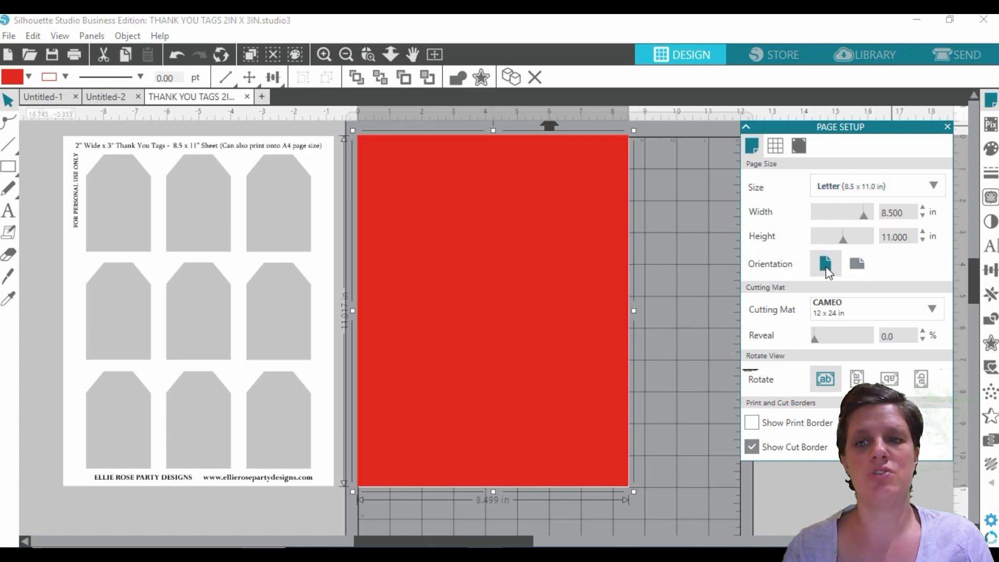
Bring the tag sheet to front and lay it over the red rectangle so all nine tags show red
{"action": "left_click", "coordinate": [701, 248]}
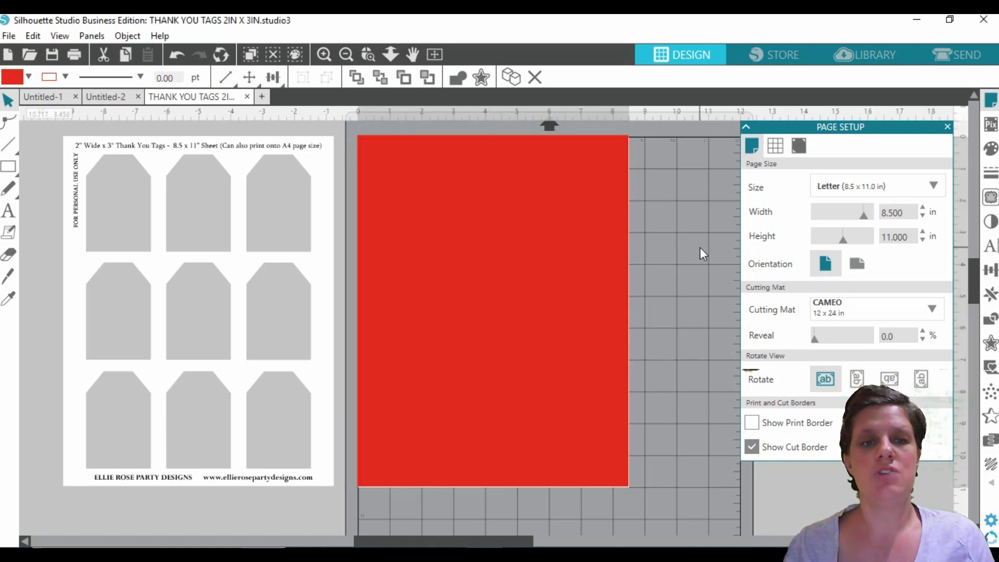
{"action": "left_click_drag", "start_coordinate": [332, 204], "coordinate": [323, 173]}
{"action": "right_click", "coordinate": [323, 173]}
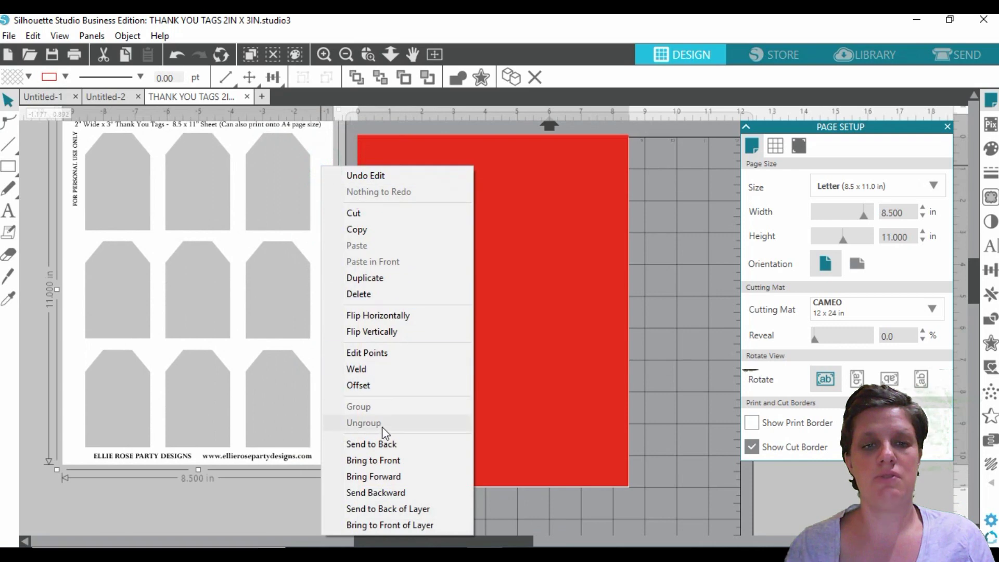
{"action": "left_click", "coordinate": [382, 456]}
{"action": "left_click_drag", "start_coordinate": [311, 283], "coordinate": [615, 281]}
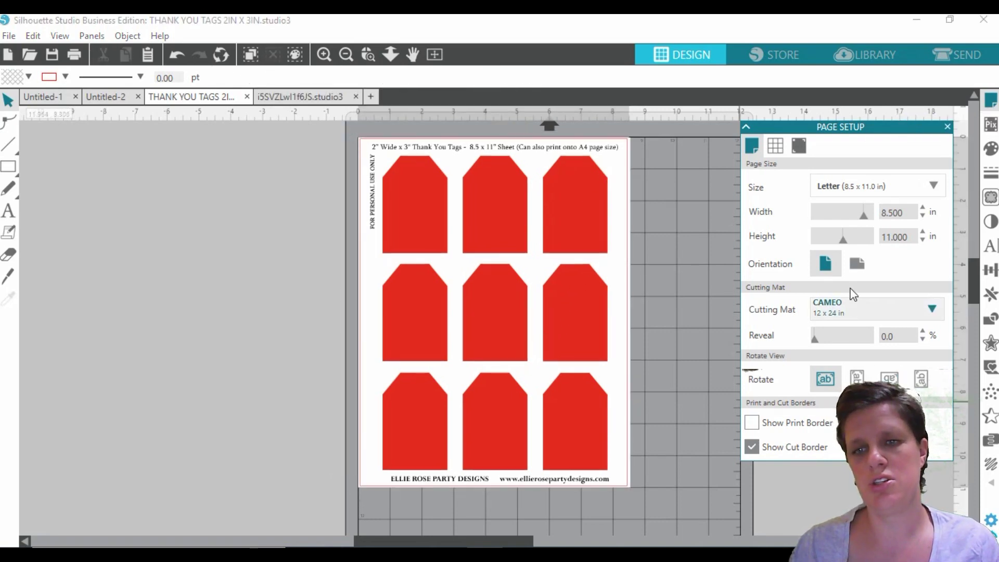
{"action": "left_click", "coordinate": [857, 263]}
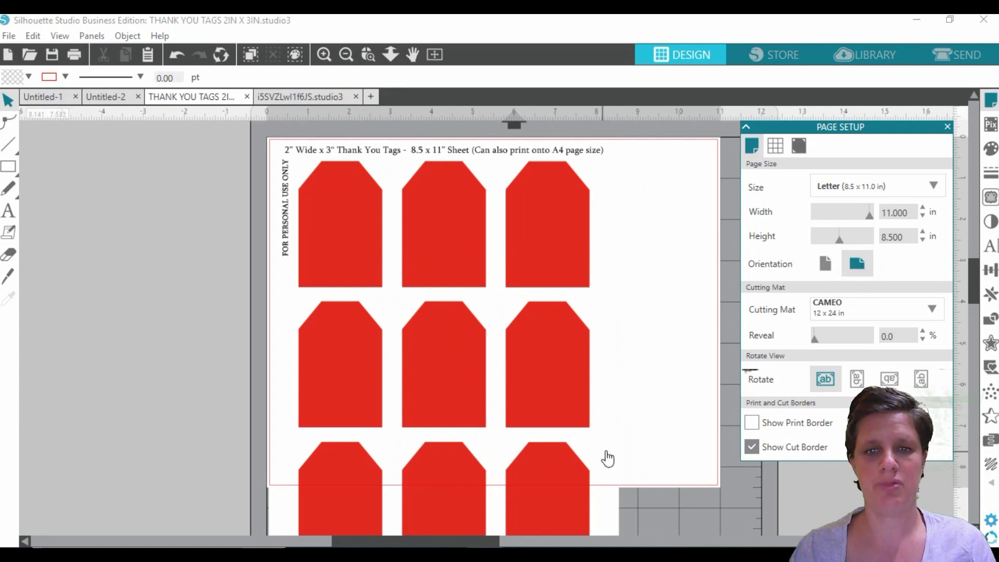
{"action": "left_click", "coordinate": [608, 457]}
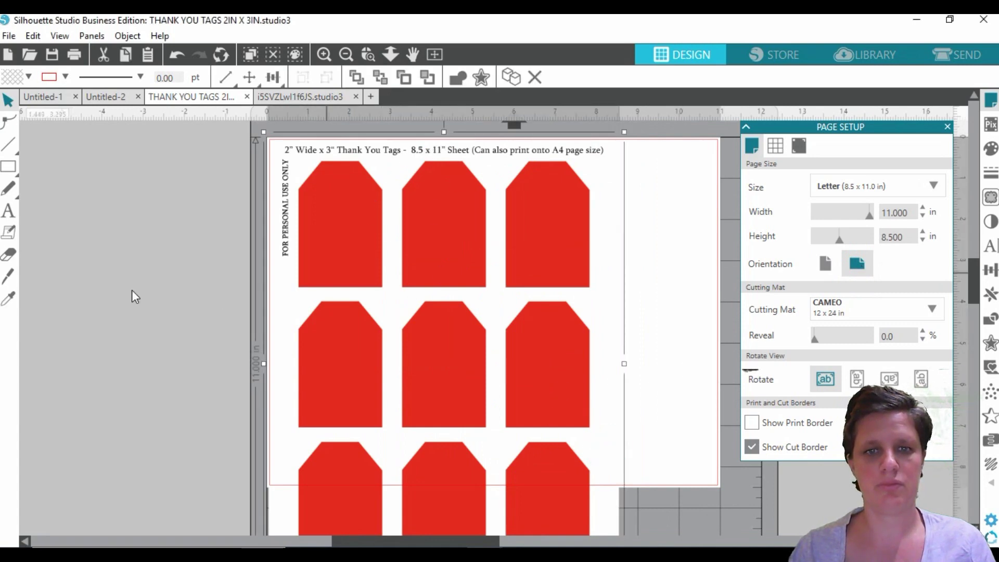
{"action": "scroll", "coordinate": [151, 278], "scroll_direction": "up", "scroll_amount": 1}
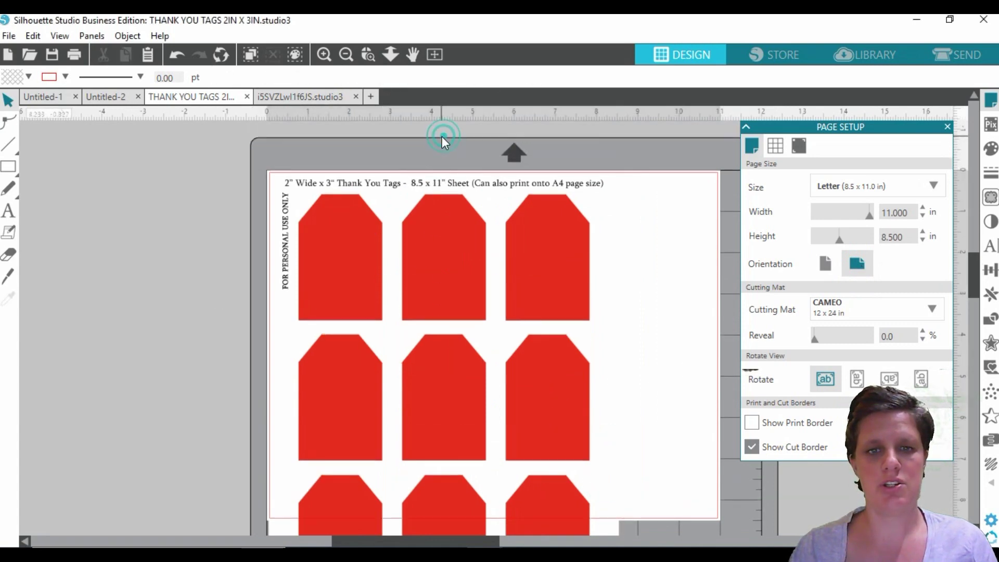
{"action": "left_click", "coordinate": [443, 167]}
{"action": "left_click_drag", "start_coordinate": [444, 143], "coordinate": [112, 395]}
{"action": "left_click", "coordinate": [295, 179]}
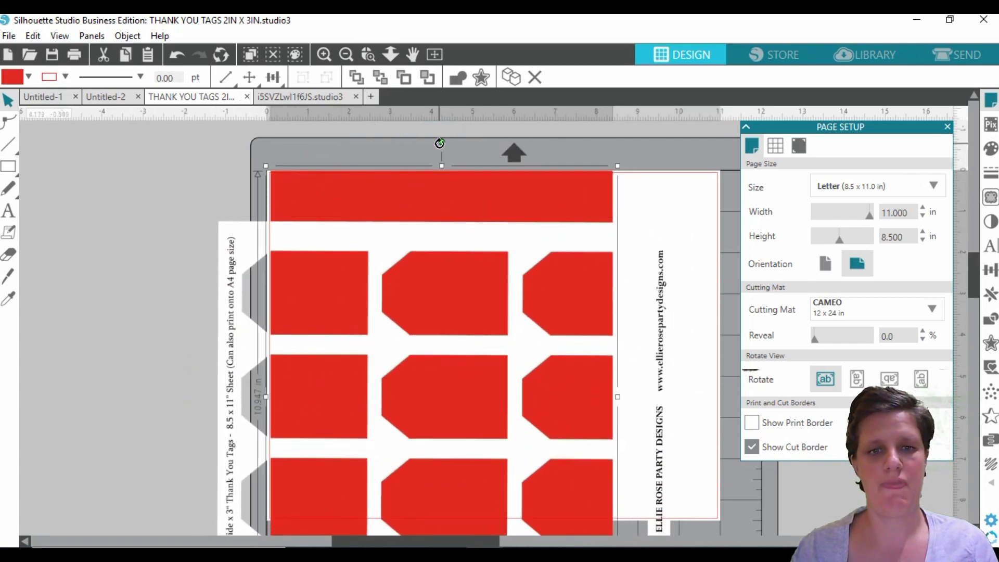
{"action": "left_click_drag", "start_coordinate": [441, 143], "coordinate": [86, 395]}
{"action": "left_click_drag", "start_coordinate": [428, 229], "coordinate": [479, 189]}
{"action": "left_click_drag", "start_coordinate": [234, 319], "coordinate": [284, 263]}
{"action": "left_click", "coordinate": [377, 206]}
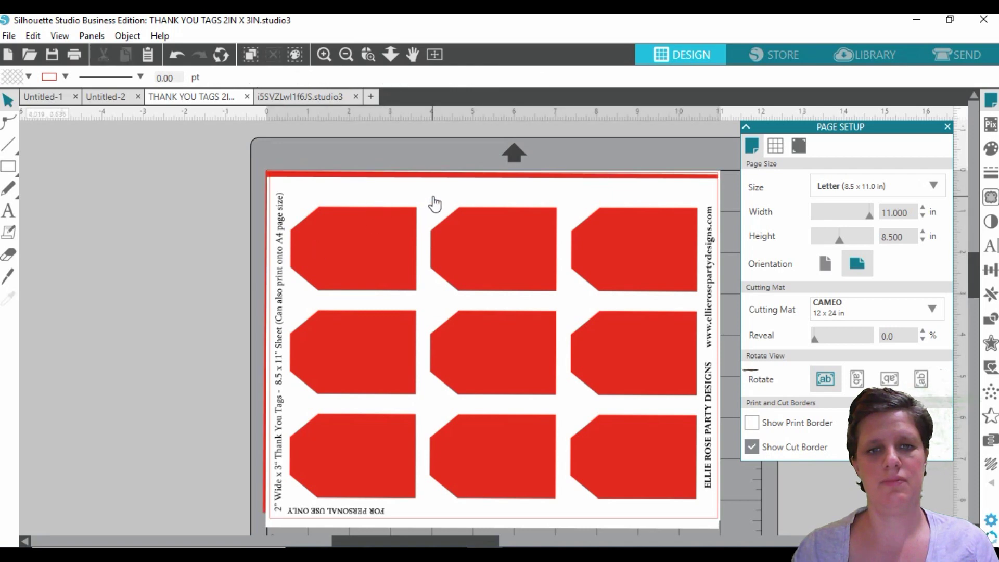
{"action": "left_click_drag", "start_coordinate": [434, 203], "coordinate": [434, 199]}
{"action": "left_click", "coordinate": [129, 285]}
{"action": "scroll", "coordinate": [463, 312], "scroll_direction": "down", "scroll_amount": 2}
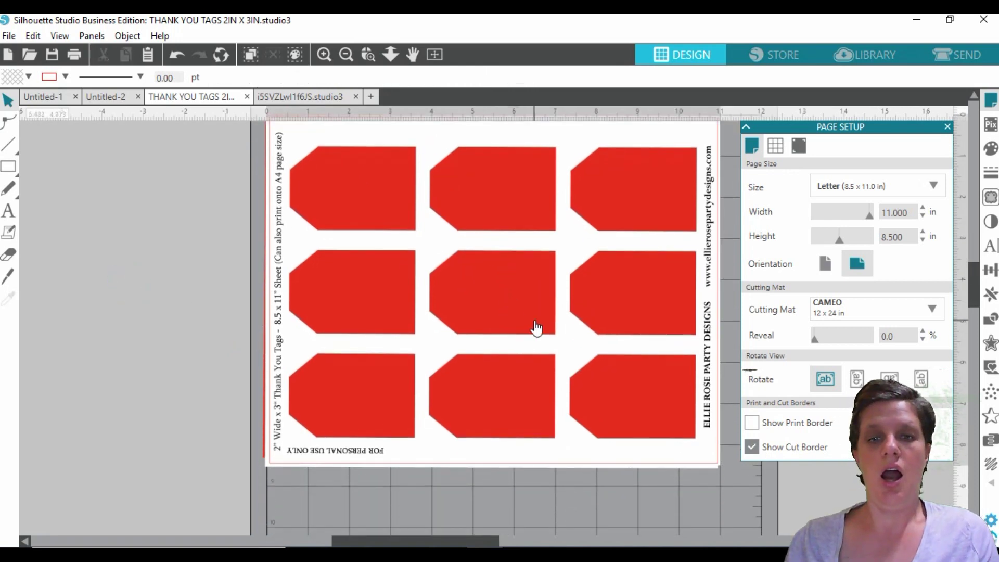
{"action": "scroll", "coordinate": [526, 352], "scroll_direction": "up", "scroll_amount": 1}
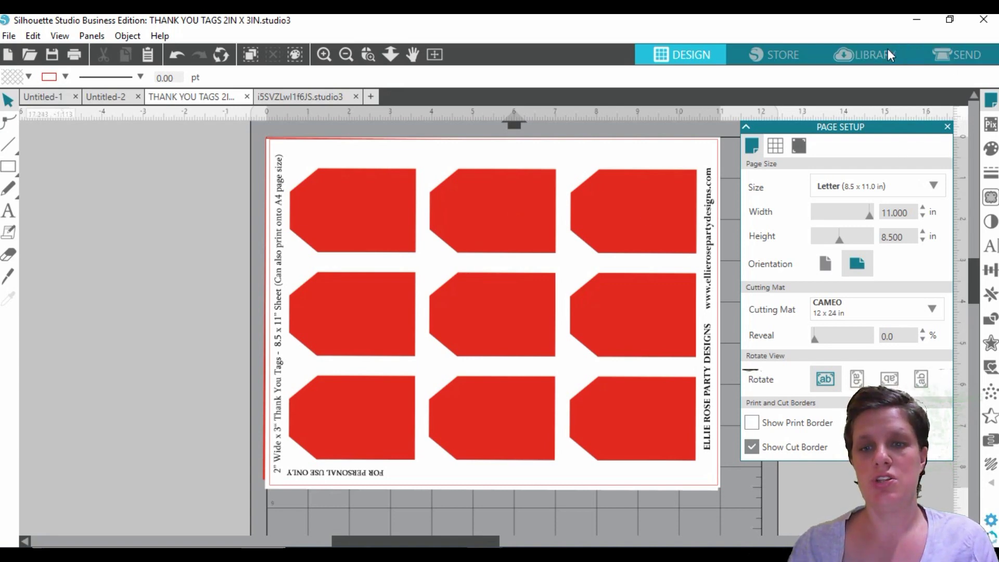
Scroll through the Superhero Clipart folder and bring up Open/Merge options for the swinging Spider-Man
{"action": "left_click", "coordinate": [876, 58]}
{"action": "scroll", "coordinate": [856, 372], "scroll_direction": "up", "scroll_amount": 5}
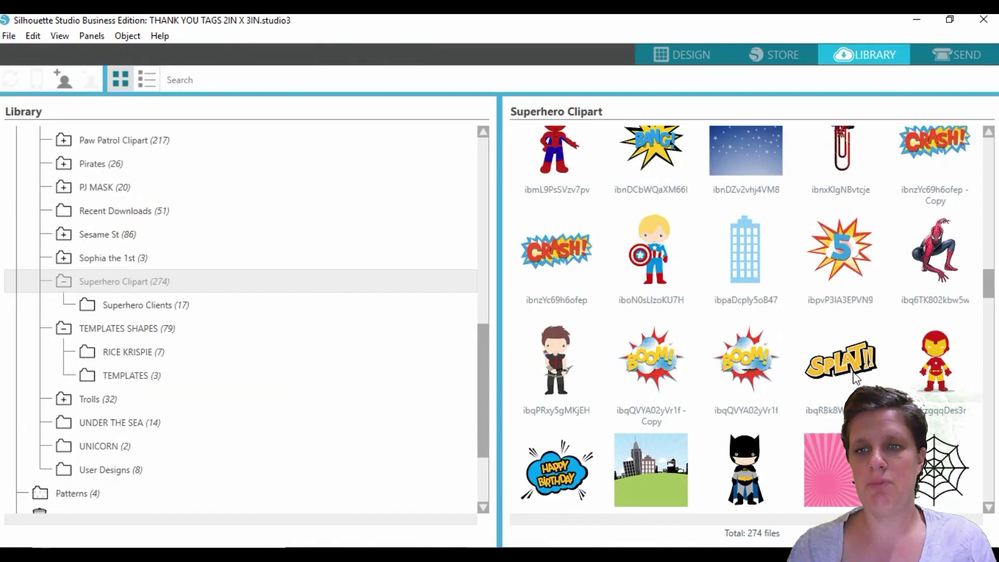
{"action": "scroll", "coordinate": [838, 386], "scroll_direction": "up", "scroll_amount": 10}
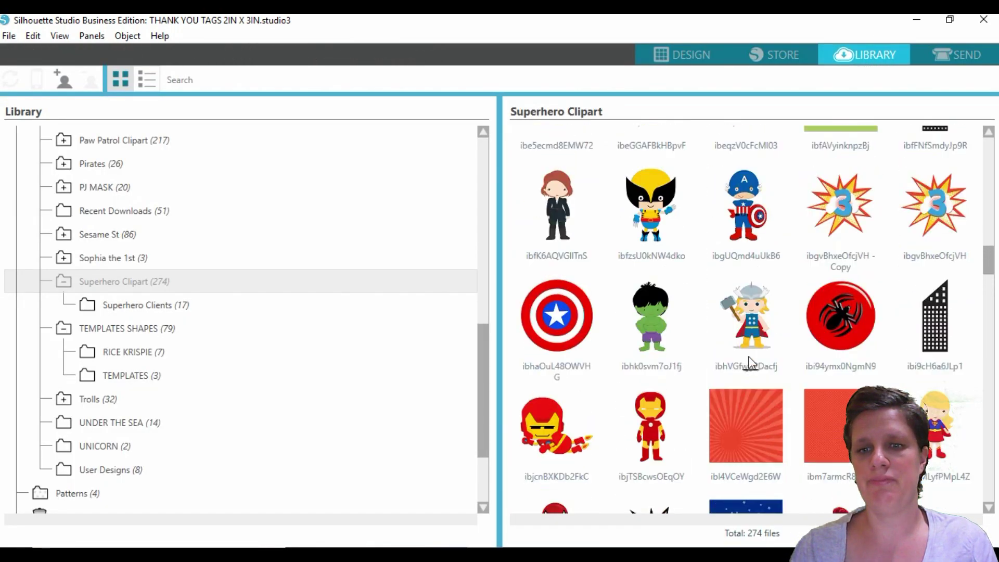
{"action": "scroll", "coordinate": [765, 378], "scroll_direction": "down", "scroll_amount": 15}
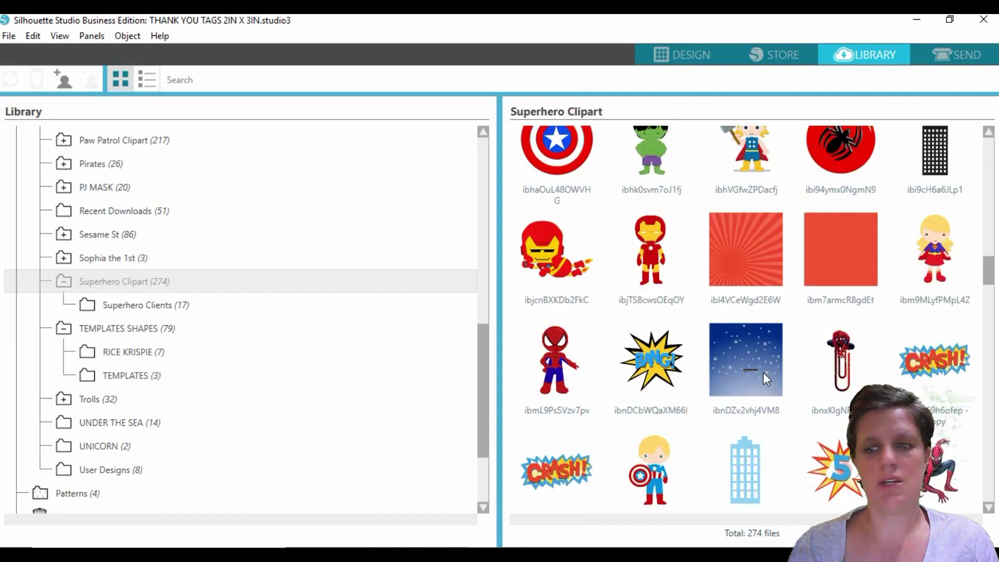
{"action": "scroll", "coordinate": [762, 383], "scroll_direction": "down", "scroll_amount": 2}
{"action": "scroll", "coordinate": [697, 358], "scroll_direction": "up", "scroll_amount": 3}
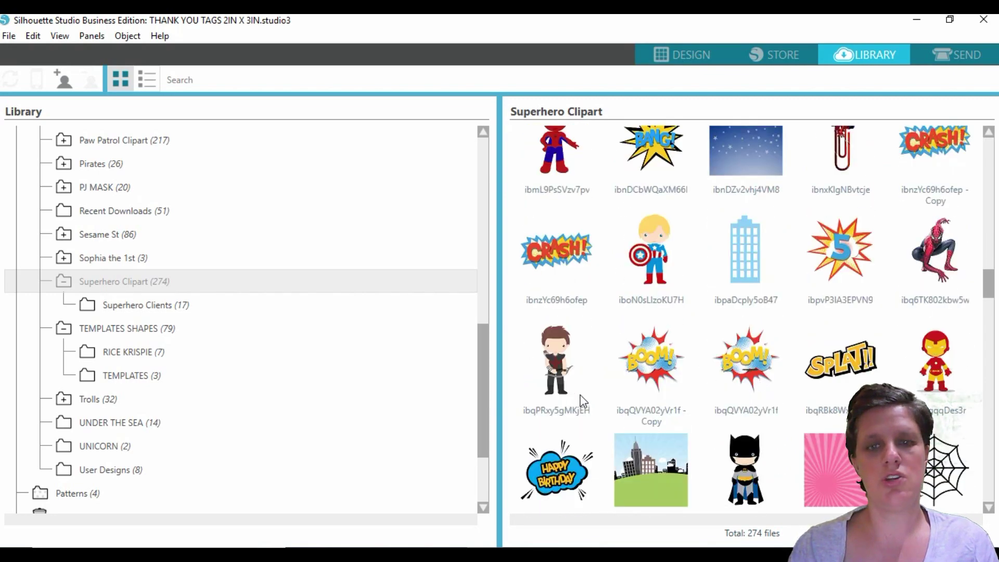
{"action": "scroll", "coordinate": [645, 307], "scroll_direction": "down", "scroll_amount": 15}
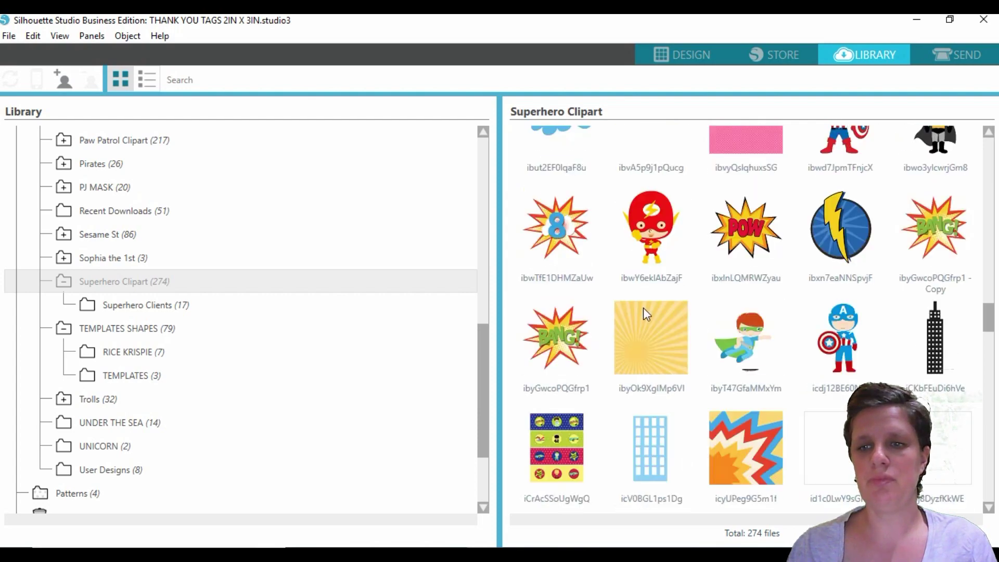
{"action": "scroll", "coordinate": [643, 307], "scroll_direction": "down", "scroll_amount": 2}
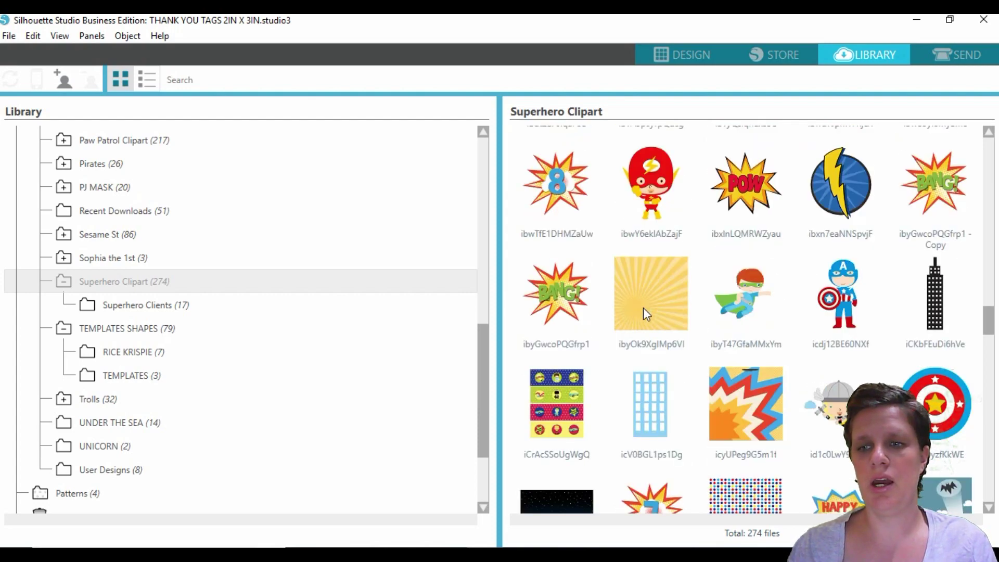
{"action": "scroll", "coordinate": [636, 313], "scroll_direction": "down", "scroll_amount": 4}
{"action": "scroll", "coordinate": [638, 320], "scroll_direction": "down", "scroll_amount": 2}
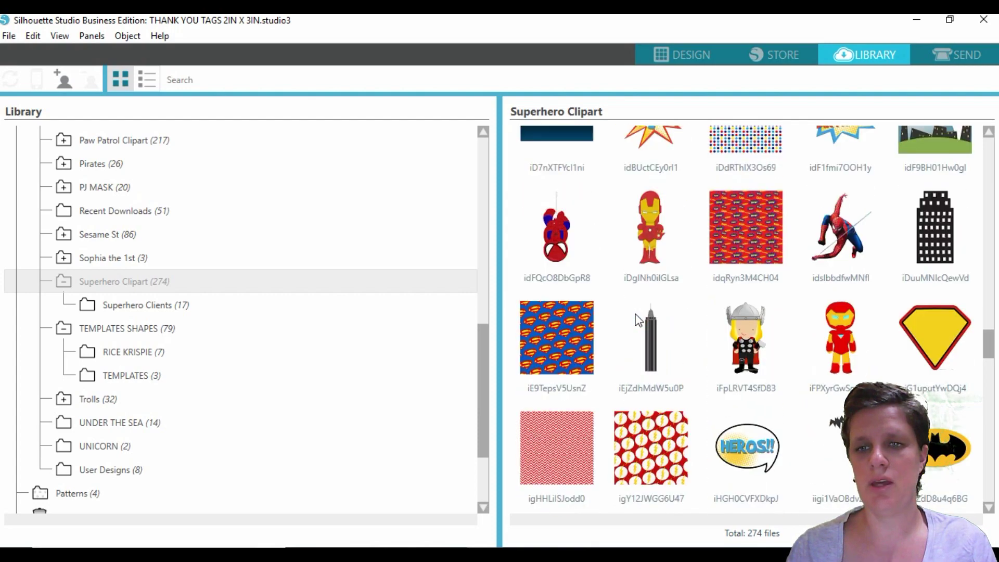
{"action": "right_click", "coordinate": [838, 229]}
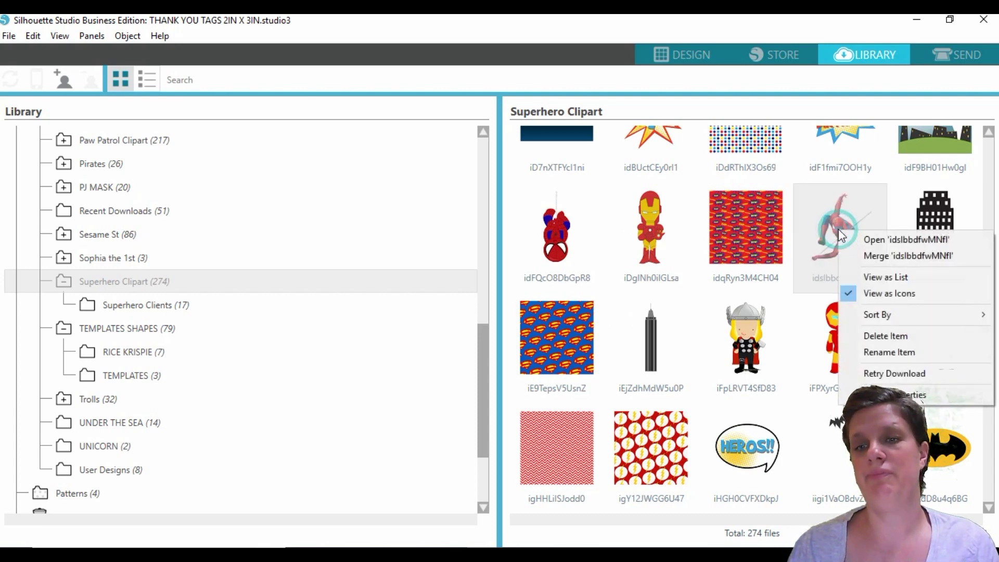
Open the Spider-Man clipart, cut it, and paste it into the THANK YOU TAGS design
{"action": "left_click", "coordinate": [863, 238]}
{"action": "left_click", "coordinate": [679, 54]}
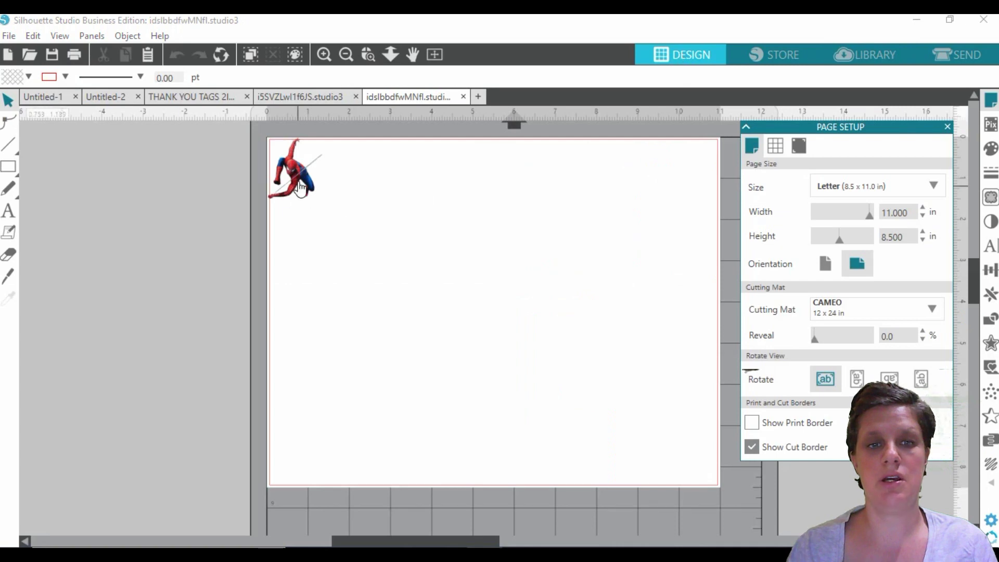
{"action": "right_click", "coordinate": [301, 187]}
{"action": "left_click", "coordinate": [355, 224]}
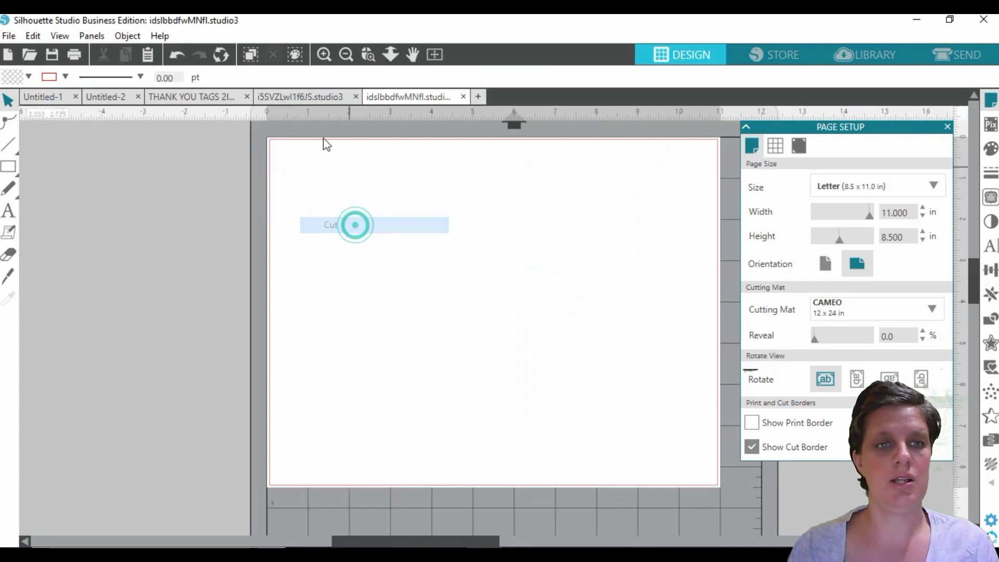
{"action": "left_click", "coordinate": [174, 97]}
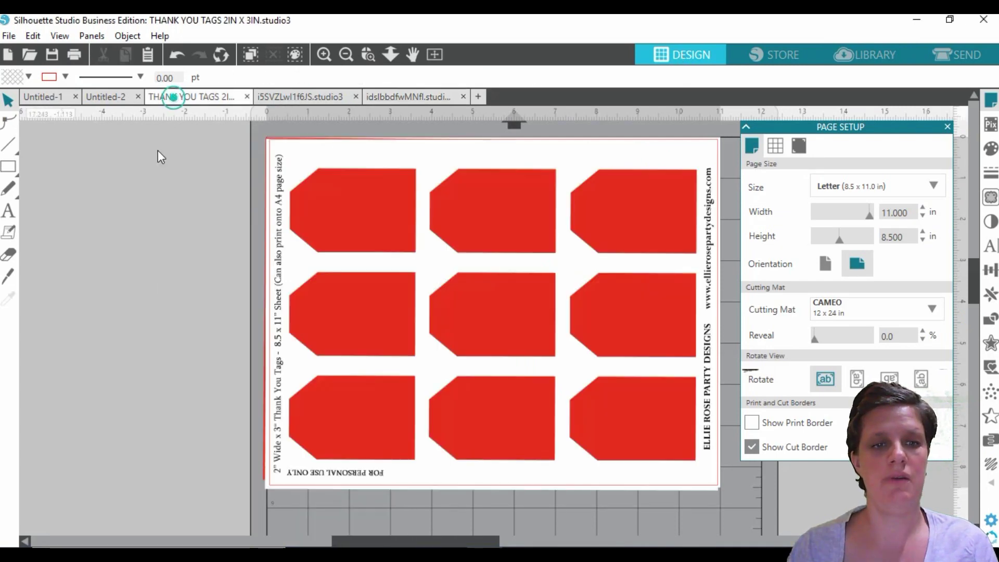
{"action": "right_click", "coordinate": [171, 257]}
{"action": "left_click", "coordinate": [218, 326]}
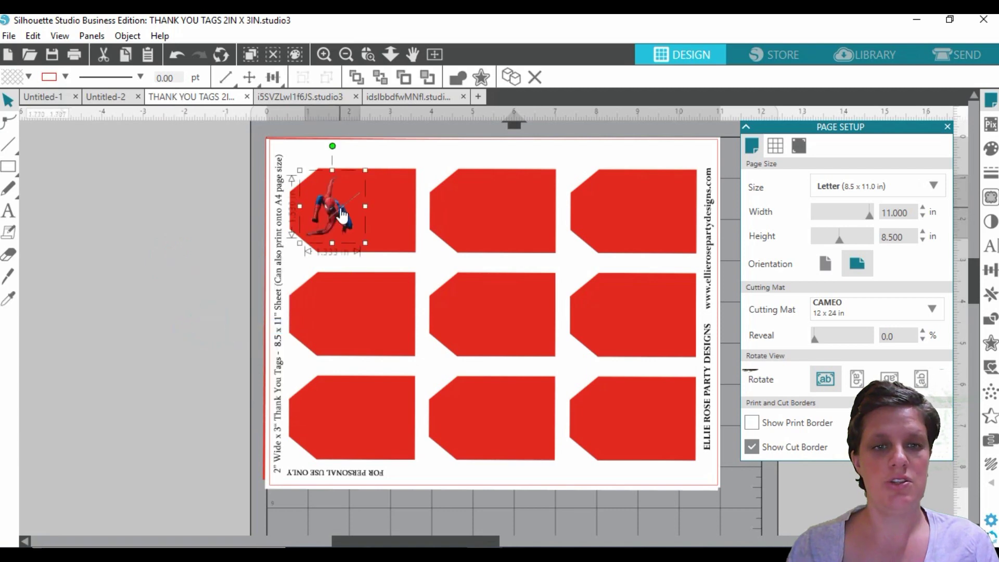
Position Spider-Man on the top-left red tag, enlarged to about 1.913 in wide
{"action": "left_click_drag", "start_coordinate": [337, 221], "coordinate": [331, 226]}
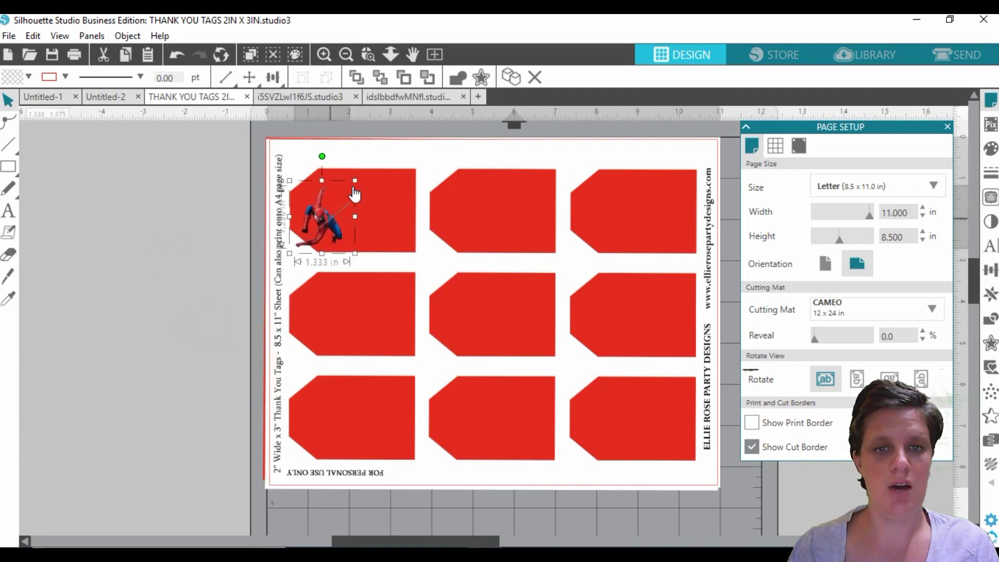
{"action": "left_click_drag", "start_coordinate": [355, 179], "coordinate": [376, 163]}
{"action": "left_click_drag", "start_coordinate": [330, 212], "coordinate": [320, 215]}
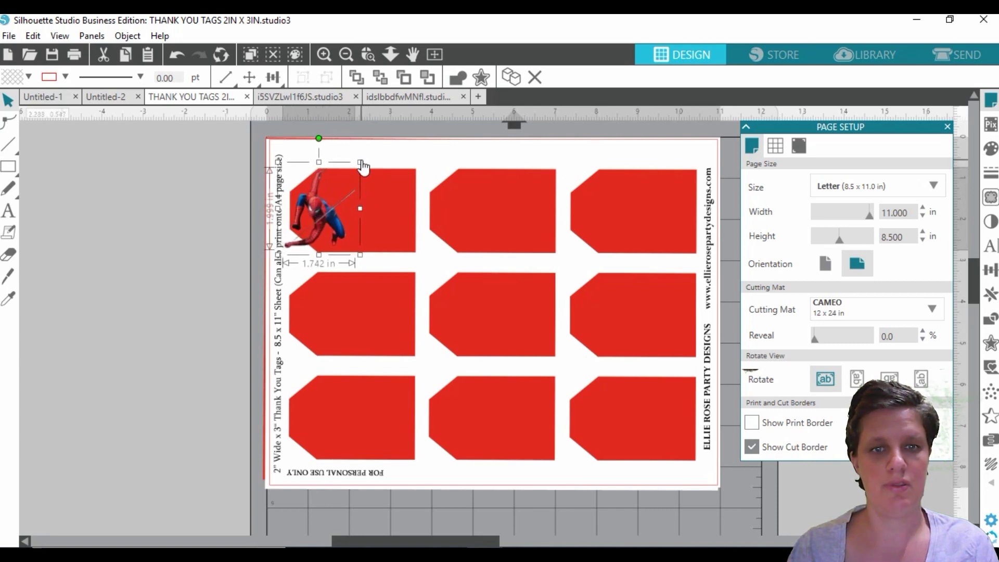
{"action": "left_click_drag", "start_coordinate": [361, 160], "coordinate": [370, 155]}
{"action": "left_click_drag", "start_coordinate": [324, 210], "coordinate": [330, 209]}
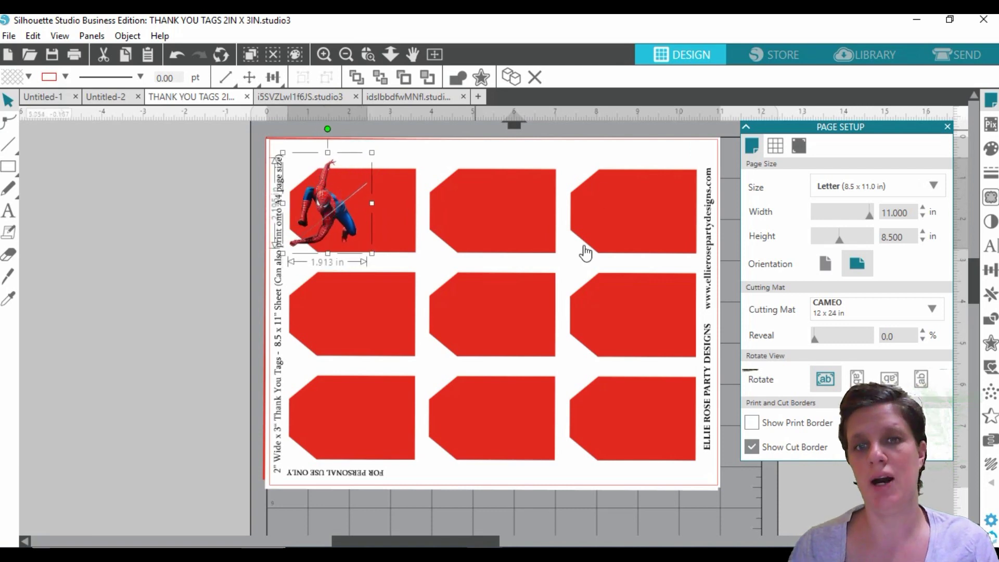
Duplicate Spider-Man onto the second and third tags of the top row
{"action": "right_click", "coordinate": [321, 225]}
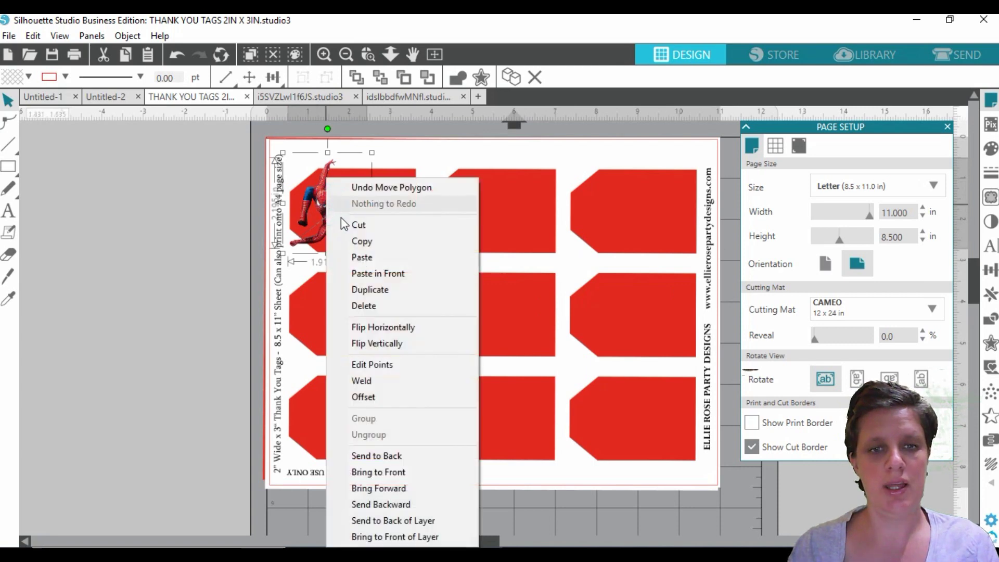
{"action": "left_click", "coordinate": [374, 289]}
{"action": "left_click_drag", "start_coordinate": [353, 236], "coordinate": [473, 214]}
{"action": "right_click", "coordinate": [471, 214]}
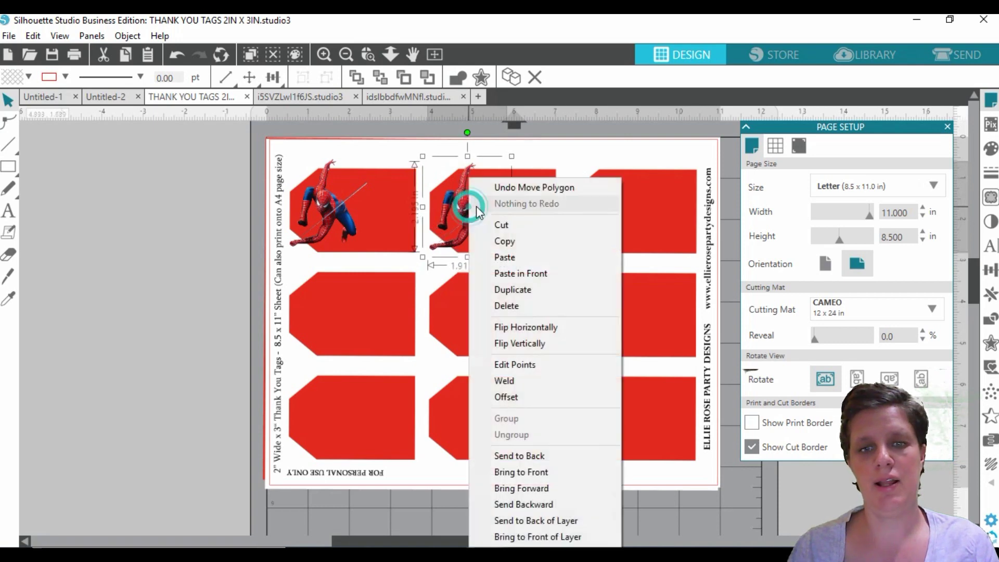
{"action": "left_click", "coordinate": [516, 287]}
{"action": "left_click_drag", "start_coordinate": [576, 220], "coordinate": [617, 214]}
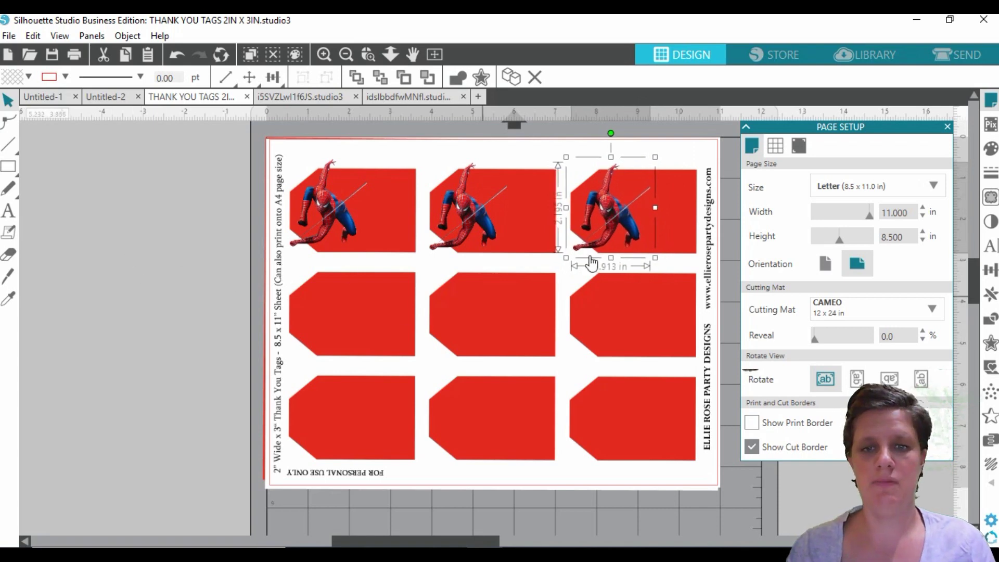
Duplicate Spider-Man onto all three tags of the second row
{"action": "right_click", "coordinate": [633, 216]}
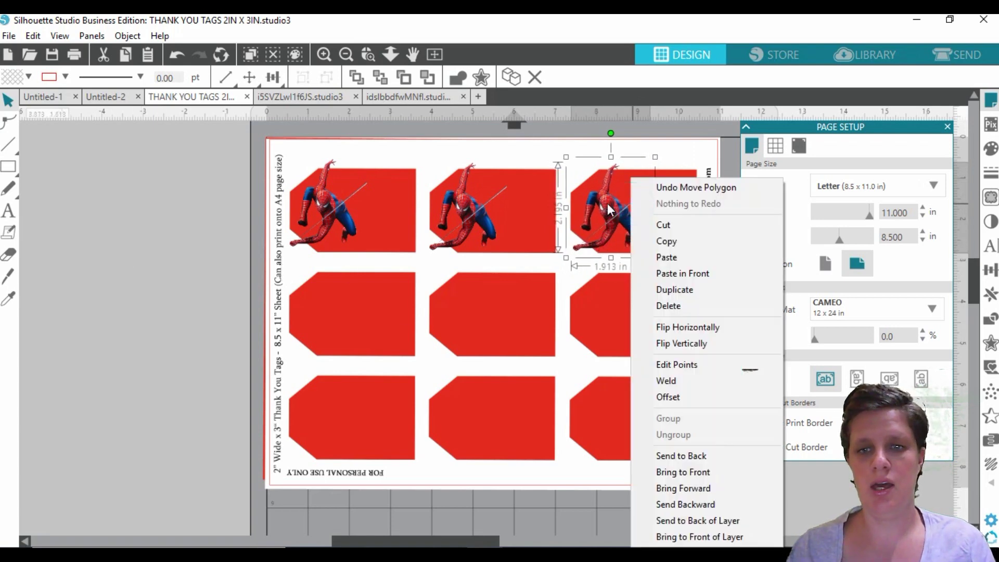
{"action": "left_click", "coordinate": [677, 289]}
{"action": "left_click_drag", "start_coordinate": [624, 217], "coordinate": [610, 322]}
{"action": "right_click", "coordinate": [324, 323]}
{"action": "left_click", "coordinate": [363, 288]}
{"action": "right_click", "coordinate": [467, 320]}
{"action": "left_click", "coordinate": [507, 294]}
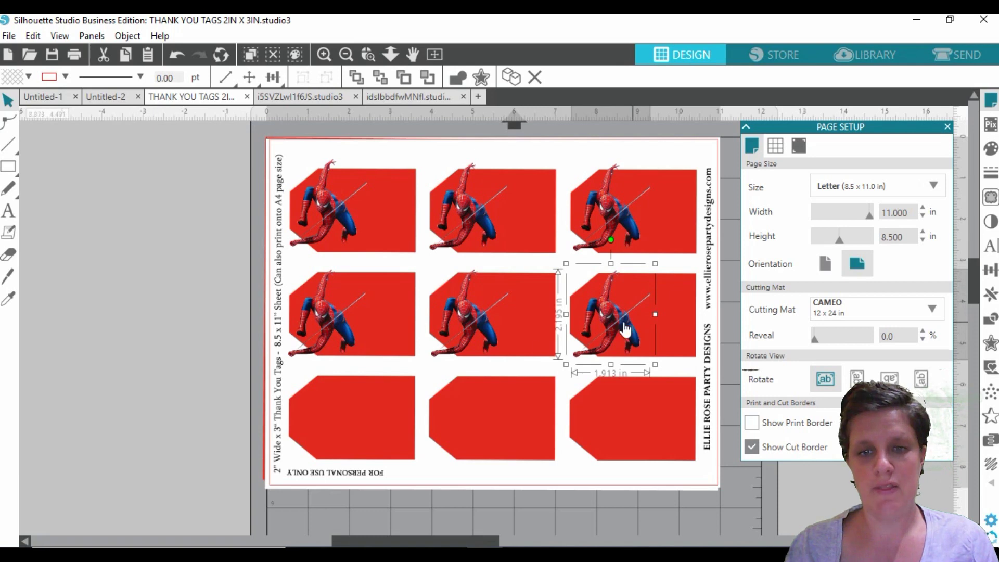
{"action": "left_click_drag", "start_coordinate": [626, 328], "coordinate": [620, 324]}
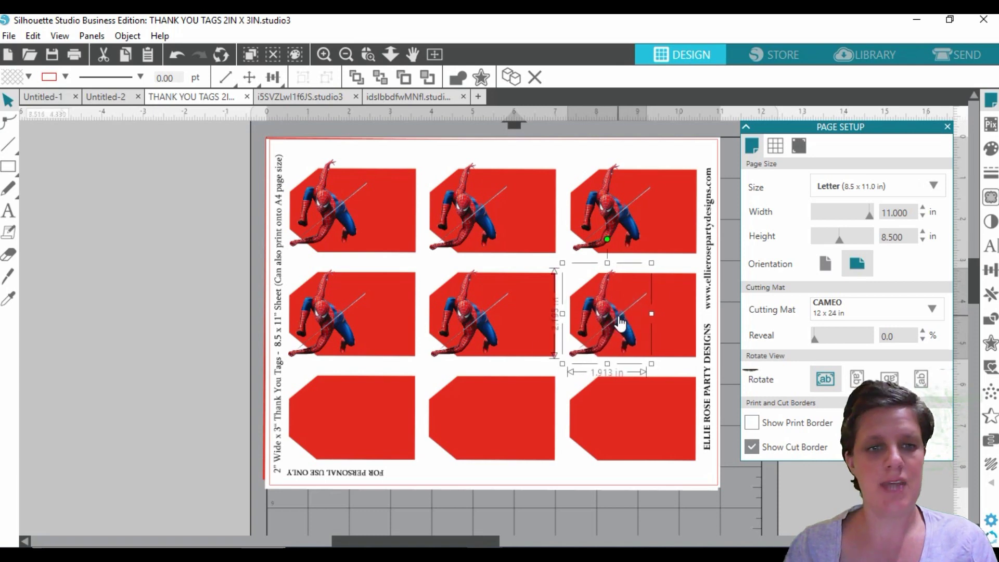
{"action": "left_click", "coordinate": [177, 266]}
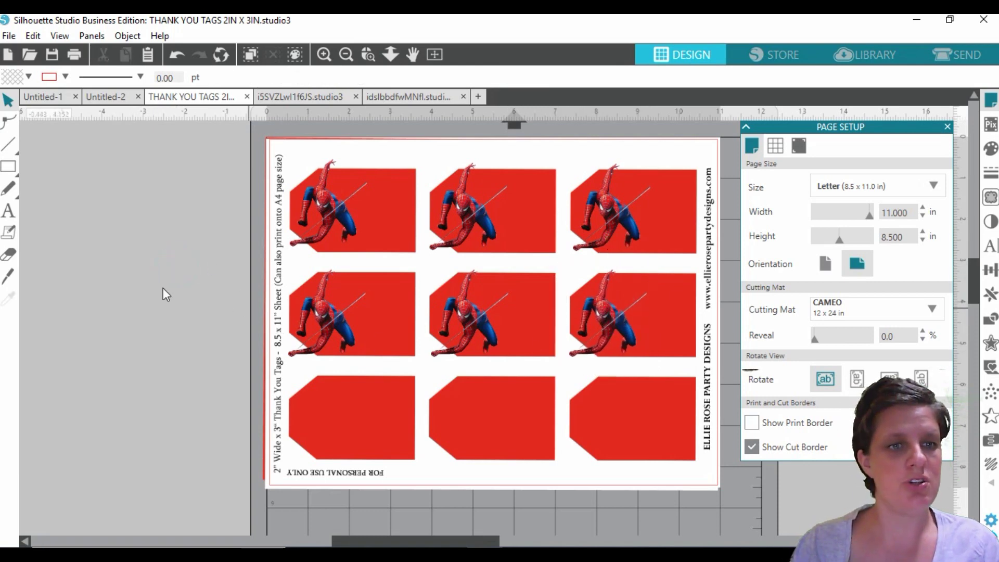
Pick the Text tool with the Mr Stretch font and a black fill
{"action": "left_click", "coordinate": [9, 211]}
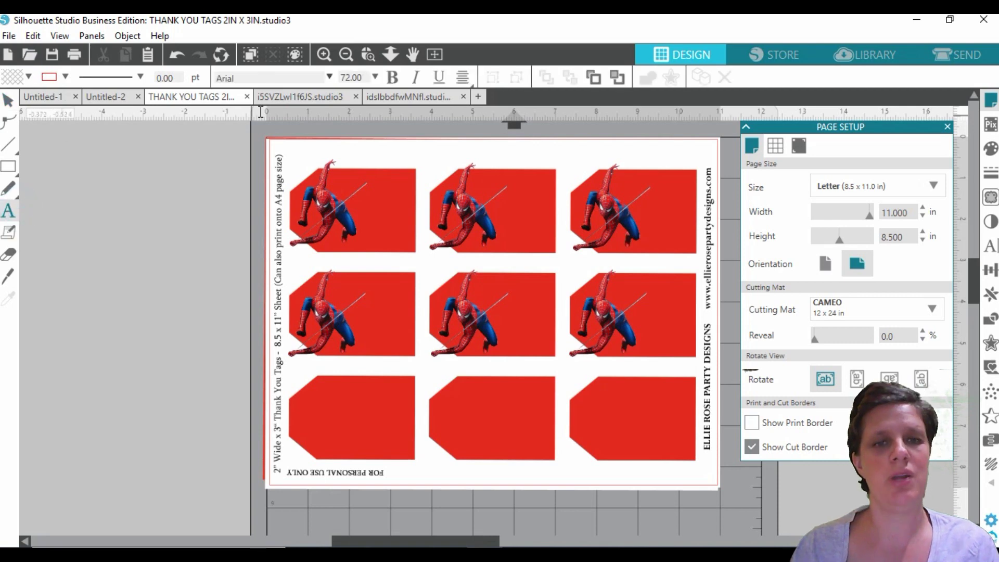
{"action": "left_click", "coordinate": [330, 78]}
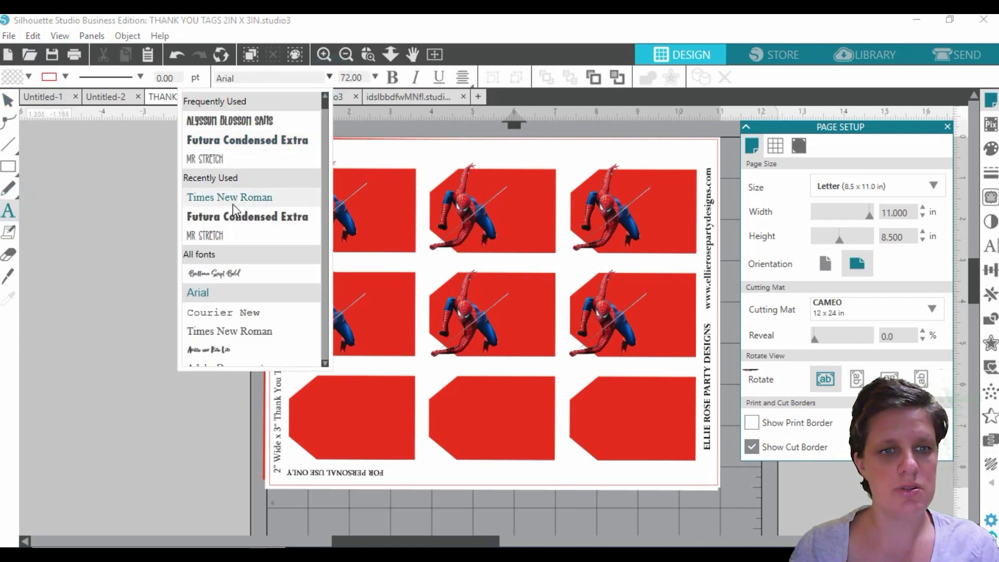
{"action": "scroll", "coordinate": [234, 207], "scroll_direction": "down", "scroll_amount": 2}
{"action": "left_click", "coordinate": [204, 162]}
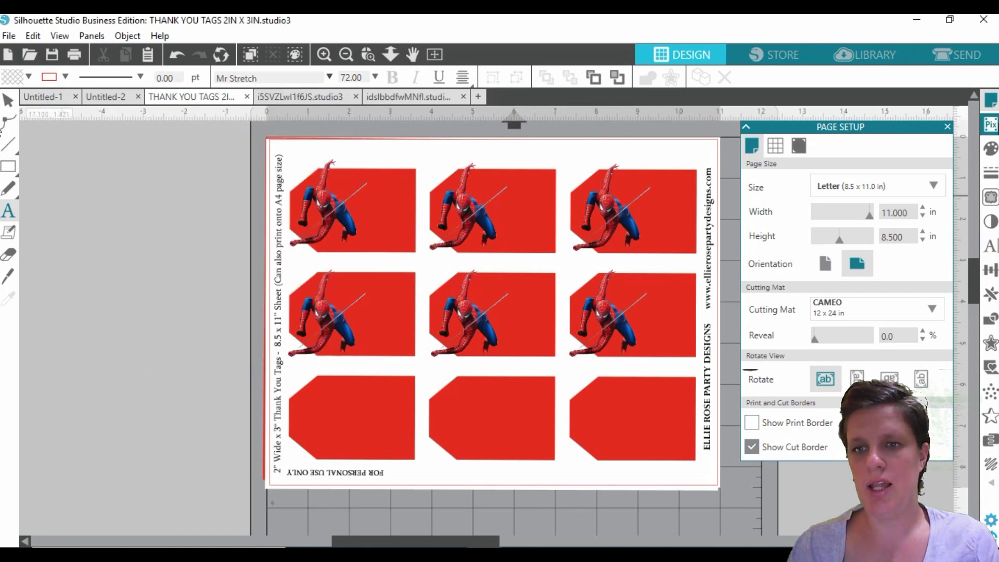
{"action": "left_click", "coordinate": [990, 149]}
{"action": "left_click", "coordinate": [849, 199]}
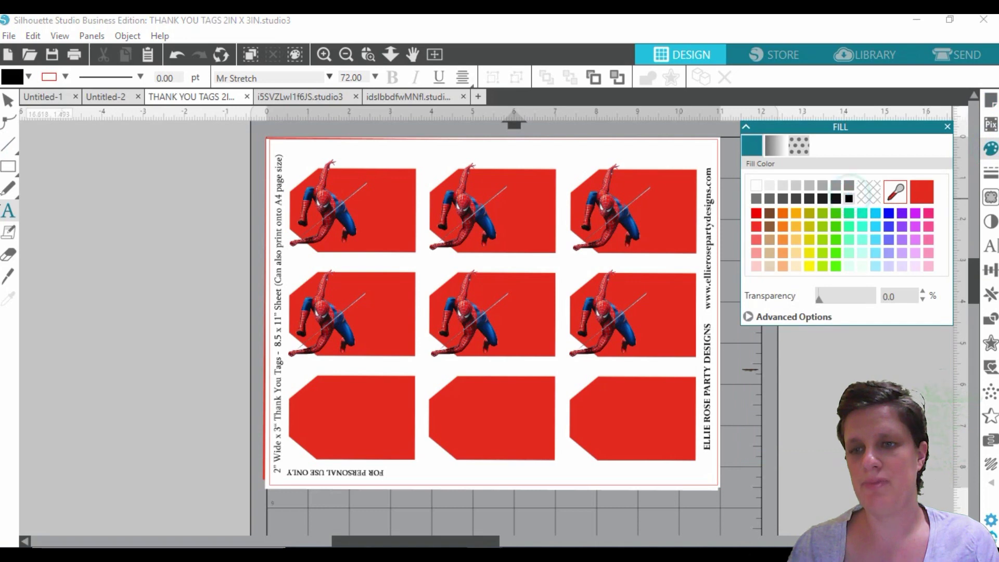
Set the text outline colour to white with a 2.00 pt thickness
{"action": "left_click", "coordinate": [989, 176]}
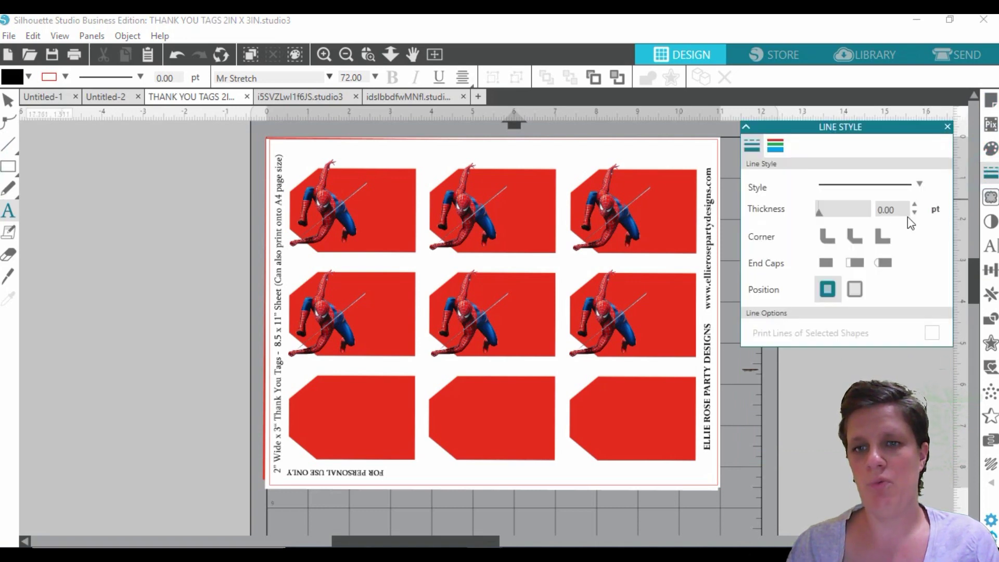
{"action": "left_click", "coordinate": [776, 147]}
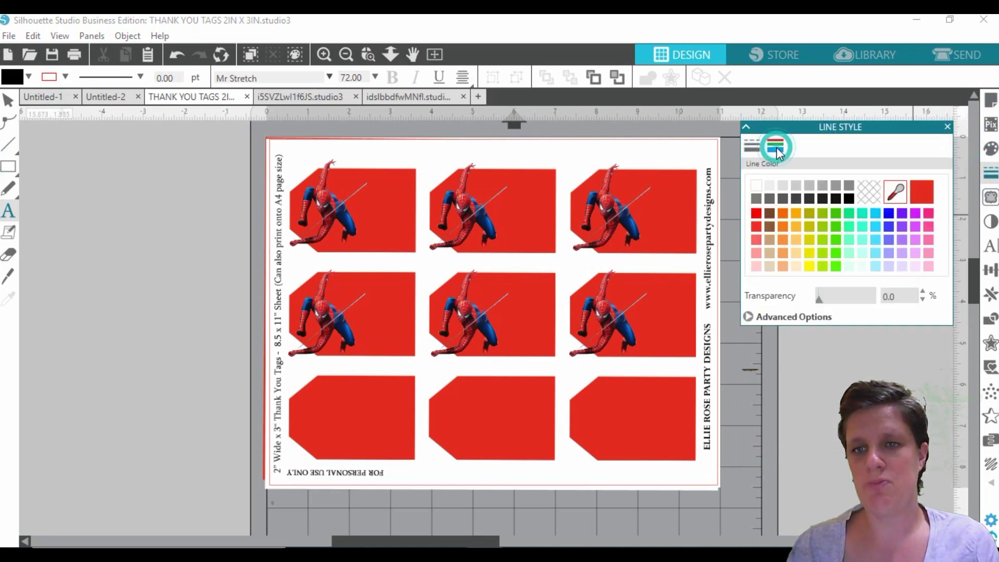
{"action": "left_click", "coordinate": [757, 185]}
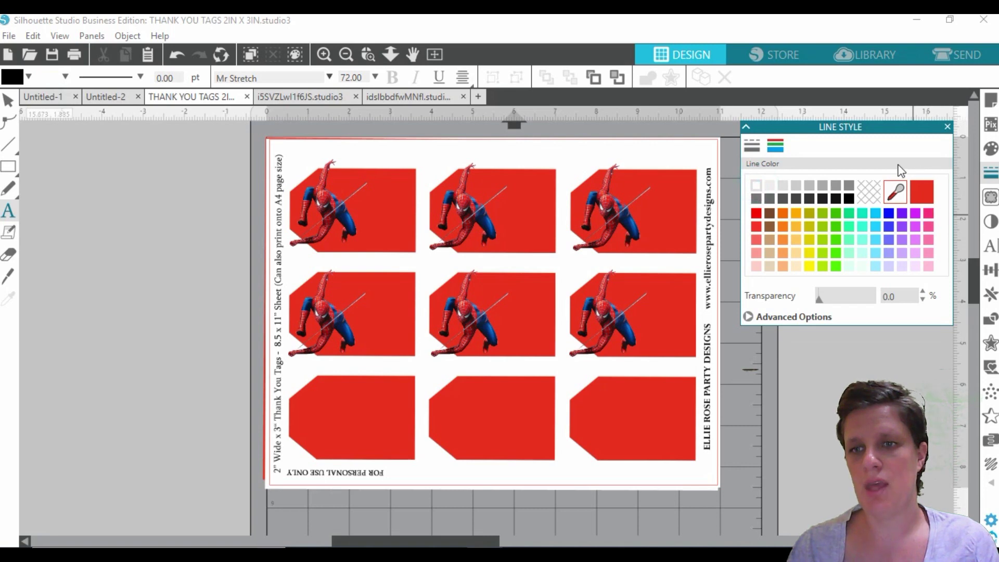
{"action": "left_click", "coordinate": [754, 146]}
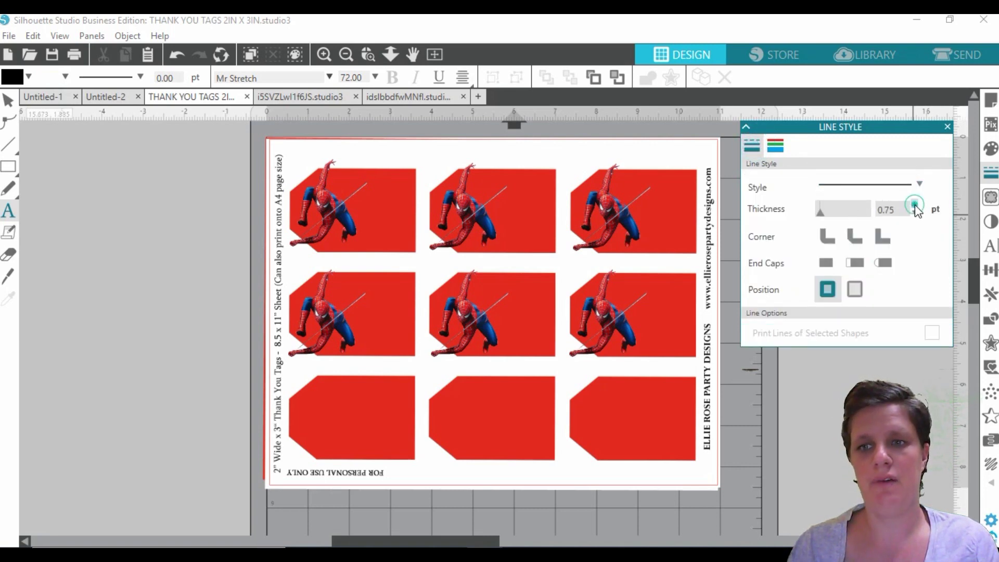
{"action": "left_click", "coordinate": [914, 206]}
{"action": "left_click", "coordinate": [914, 206]}
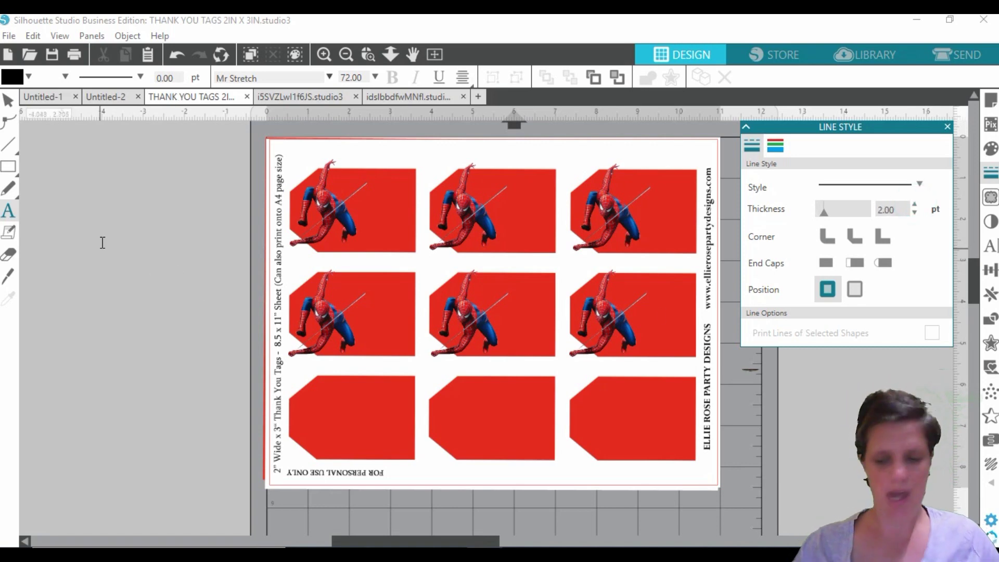
Type 'THANK YOU / FOR / COMING TO / MY PARTY!' on four lines in a new text box
{"action": "left_click", "coordinate": [506, 255]}
{"action": "type", "text": "CO"}
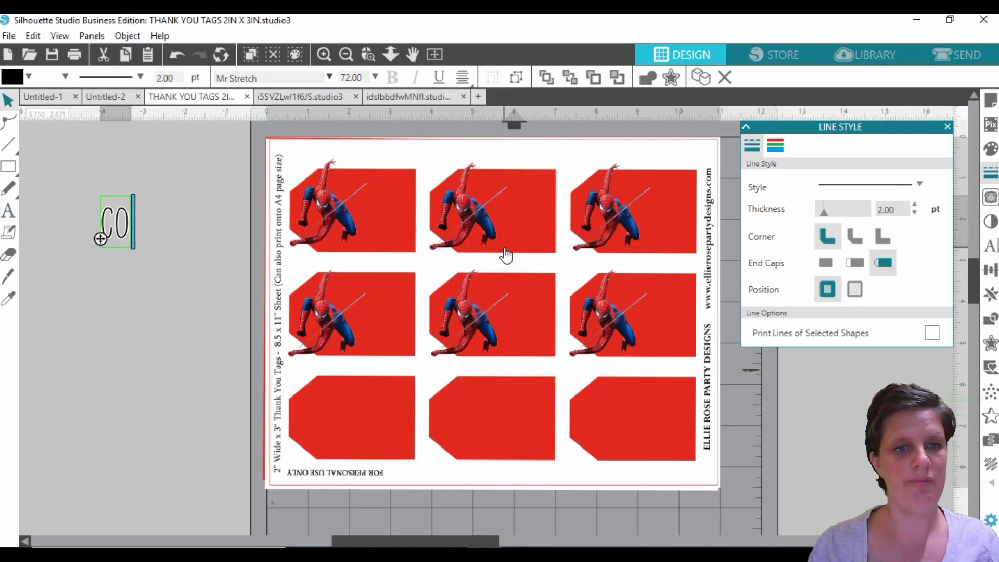
{"action": "type", "text": "DY'S"}
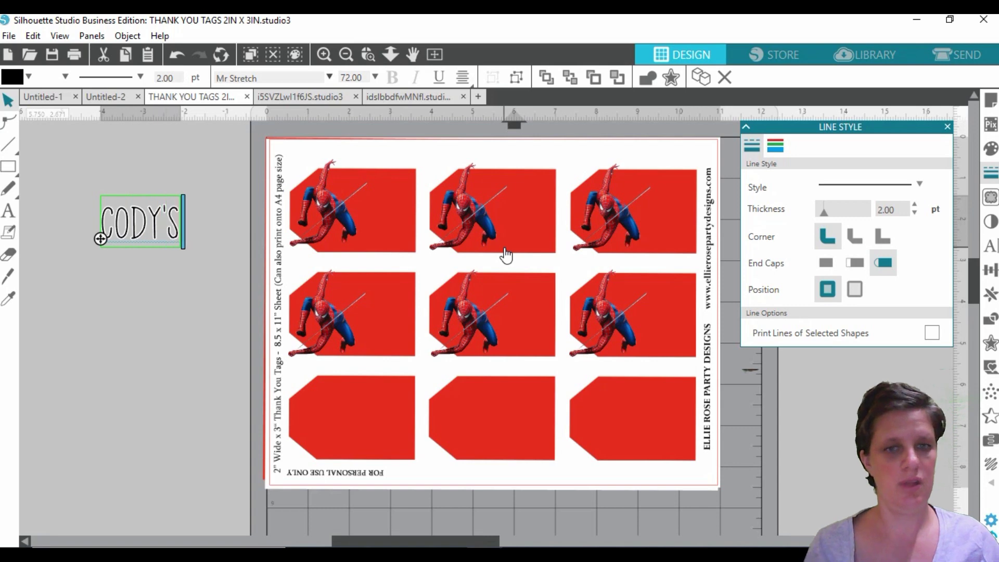
{"action": "key", "text": "BackSpace"}
{"action": "key", "text": "BackSpace"}
{"action": "key", "text": "BackSpace"}
{"action": "key", "text": "BackSpace"}
{"action": "key", "text": "BackSpace"}
{"action": "key", "text": "BackSpace"}
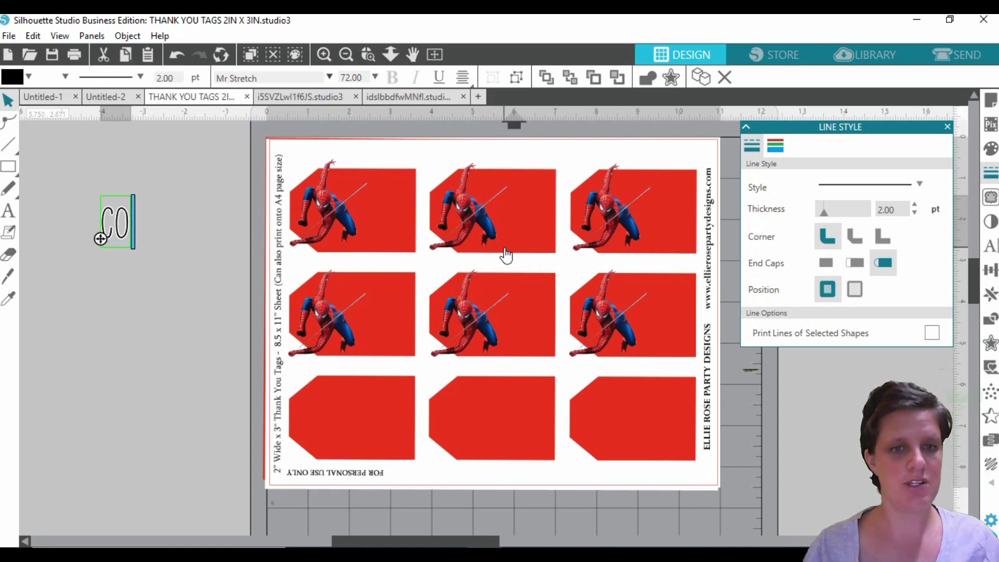
{"action": "type", "text": "THANK"}
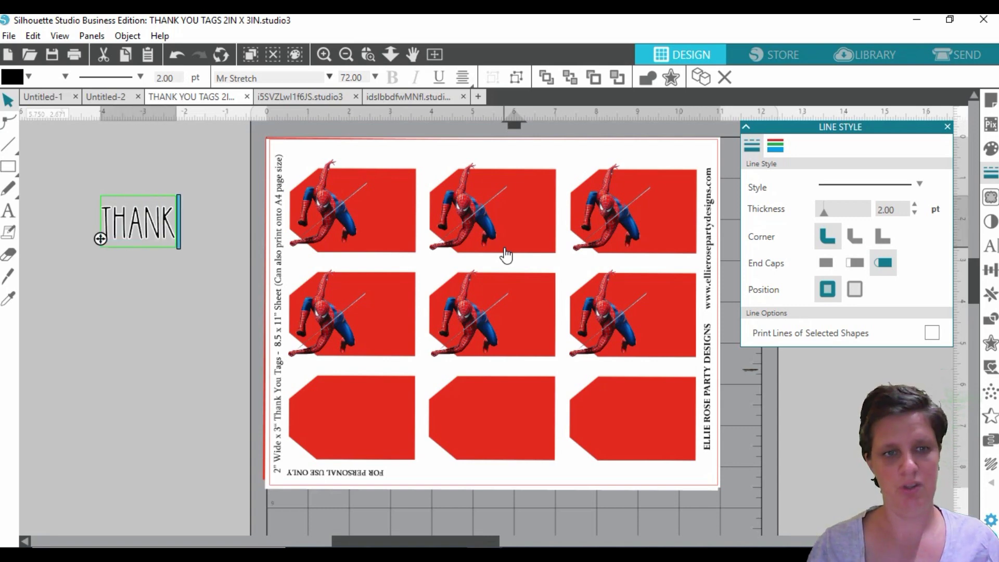
{"action": "type", "text": " YOU"}
{"action": "key", "text": "Return"}
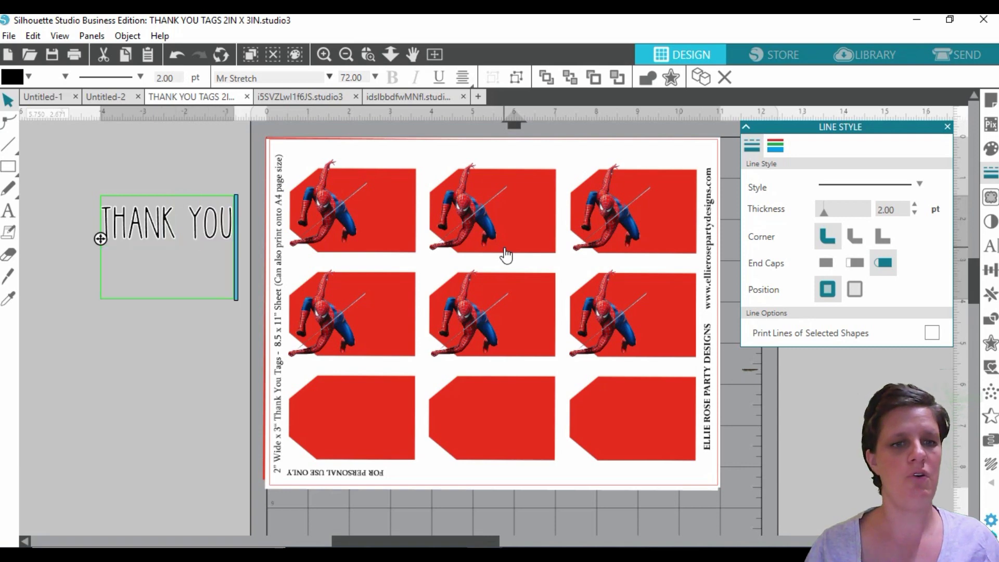
{"action": "type", "text": "FOR"}
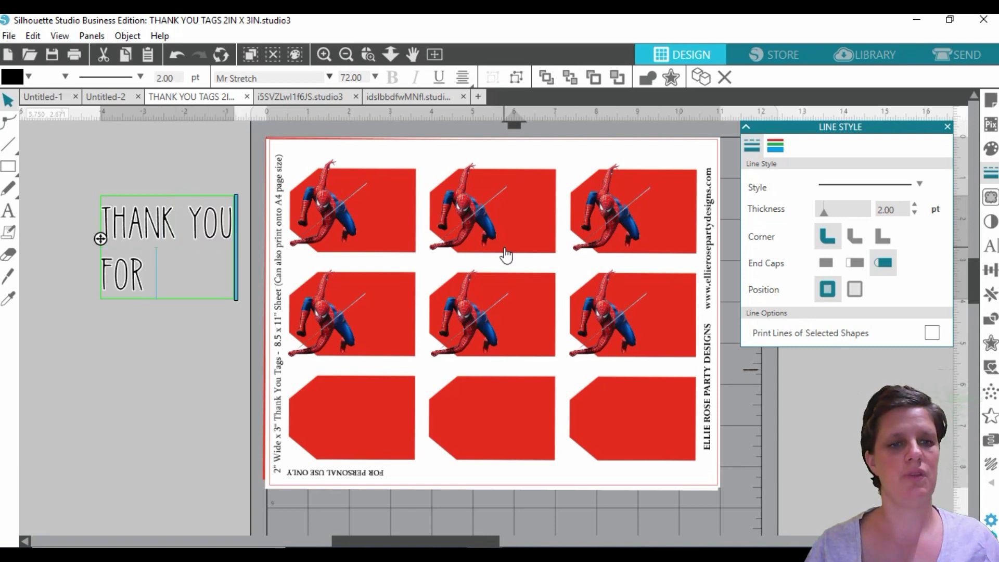
{"action": "key", "text": "Return"}
{"action": "type", "text": "COMING"}
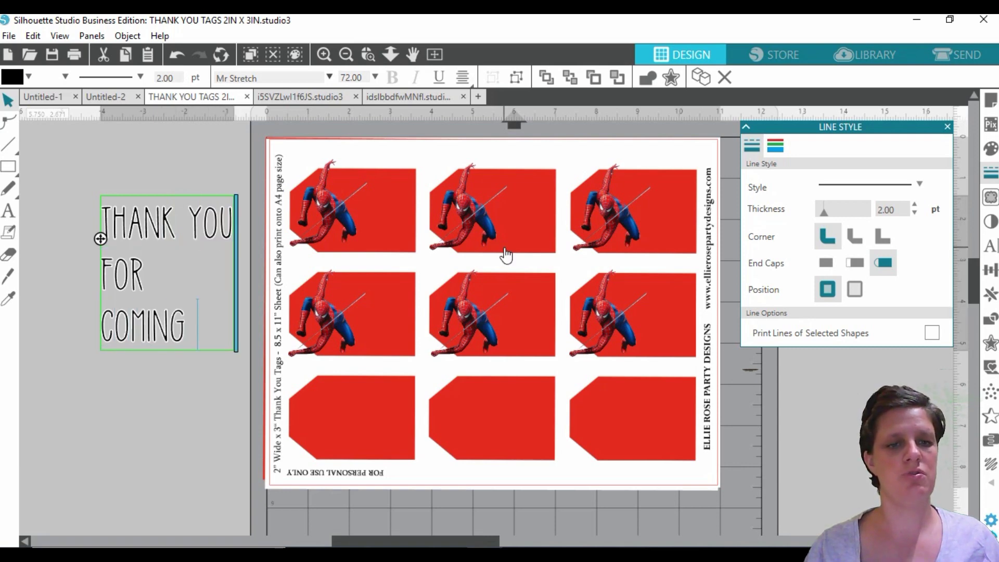
{"action": "type", "text": "TO"}
{"action": "key", "text": "Return"}
{"action": "type", "text": "MY PARTY!"}
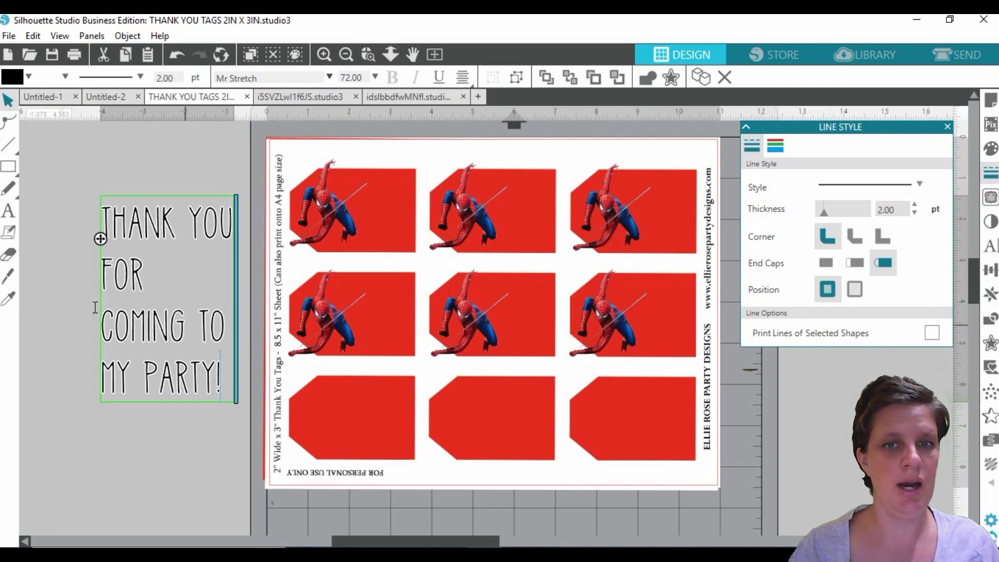
Centre-align the message, shrink it to about 1.156 in wide, and place it on the first tag
{"action": "left_click", "coordinate": [468, 76]}
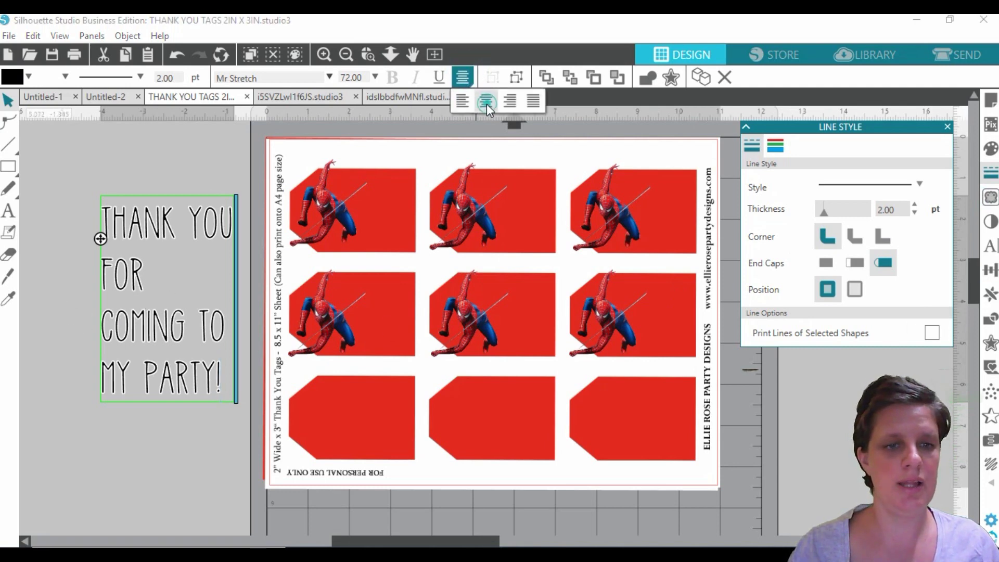
{"action": "left_click", "coordinate": [484, 104]}
{"action": "left_click", "coordinate": [102, 430]}
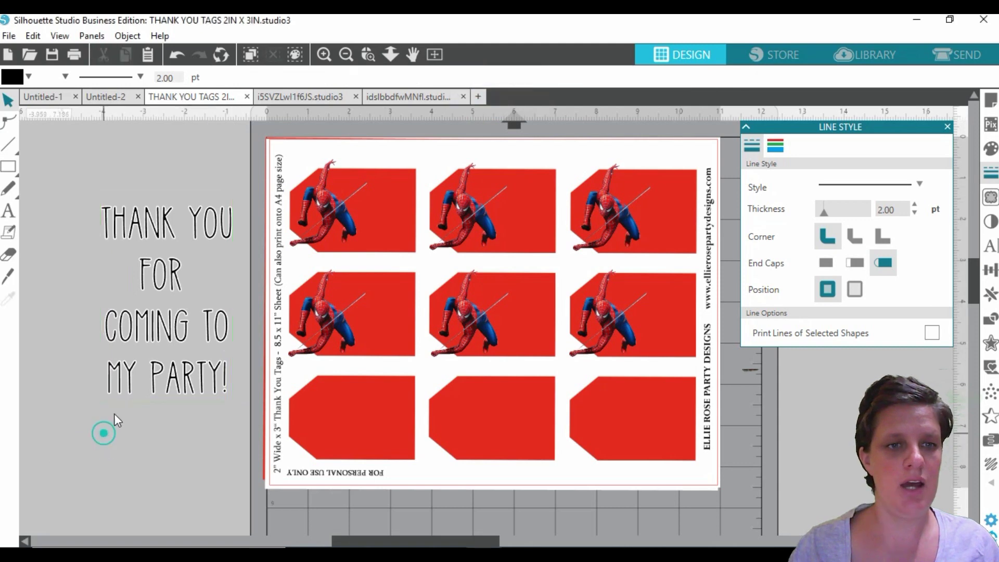
{"action": "left_click", "coordinate": [139, 237]}
{"action": "left_click", "coordinate": [93, 187]}
{"action": "left_click", "coordinate": [121, 215]}
{"action": "left_click_drag", "start_coordinate": [102, 204], "coordinate": [182, 321]}
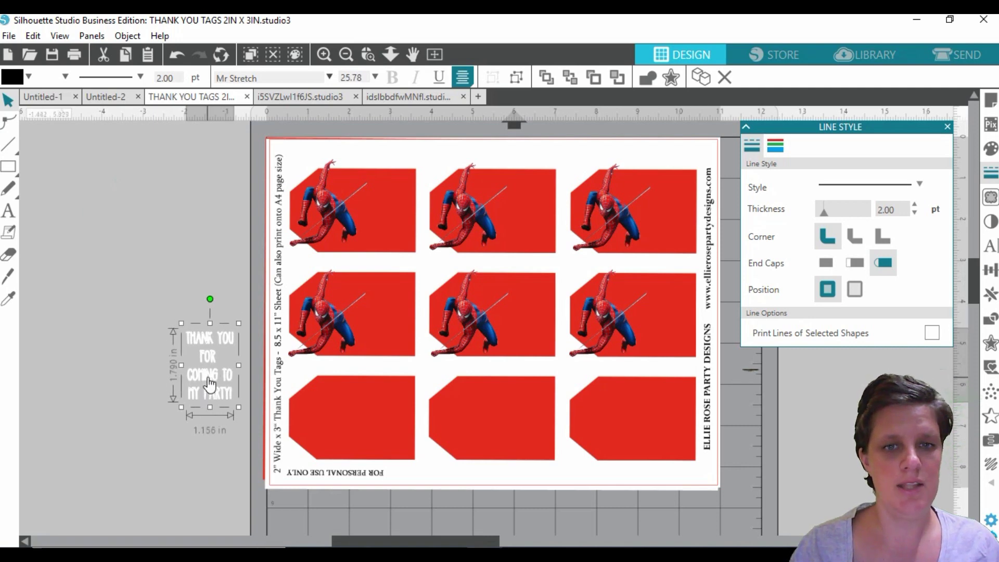
{"action": "left_click_drag", "start_coordinate": [209, 385], "coordinate": [381, 227]}
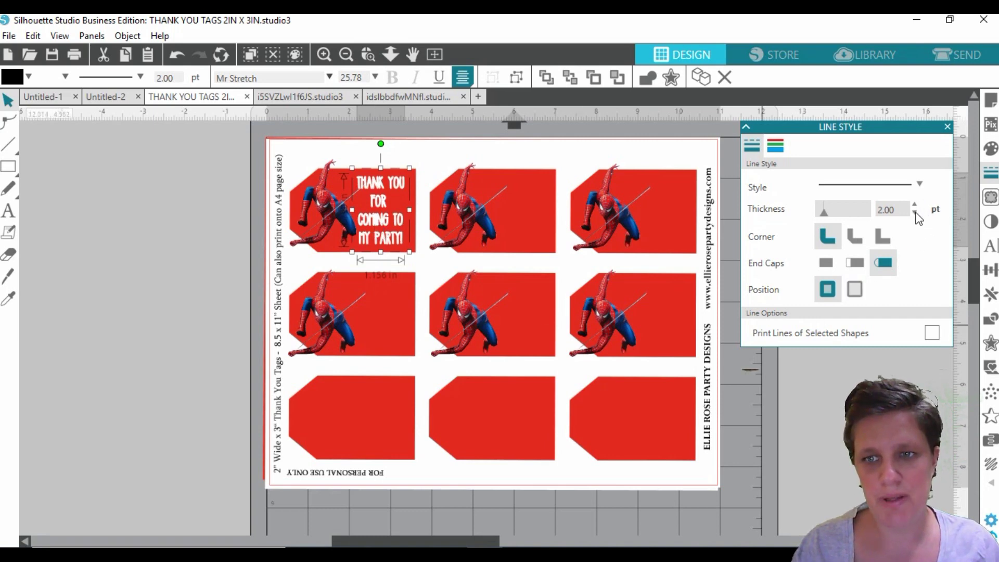
Thin the text outline to 0.25 pt and make it black
{"action": "left_click", "coordinate": [915, 213]}
{"action": "left_click", "coordinate": [915, 214]}
{"action": "left_click", "coordinate": [914, 213]}
{"action": "left_click", "coordinate": [915, 214]}
{"action": "left_click", "coordinate": [915, 213]}
{"action": "left_click", "coordinate": [914, 213]}
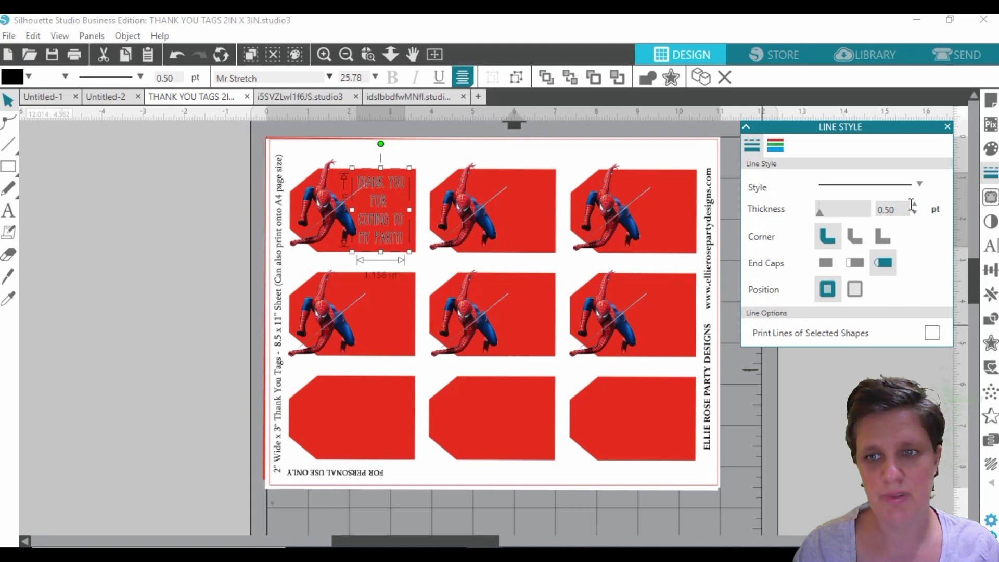
{"action": "left_click", "coordinate": [915, 214]}
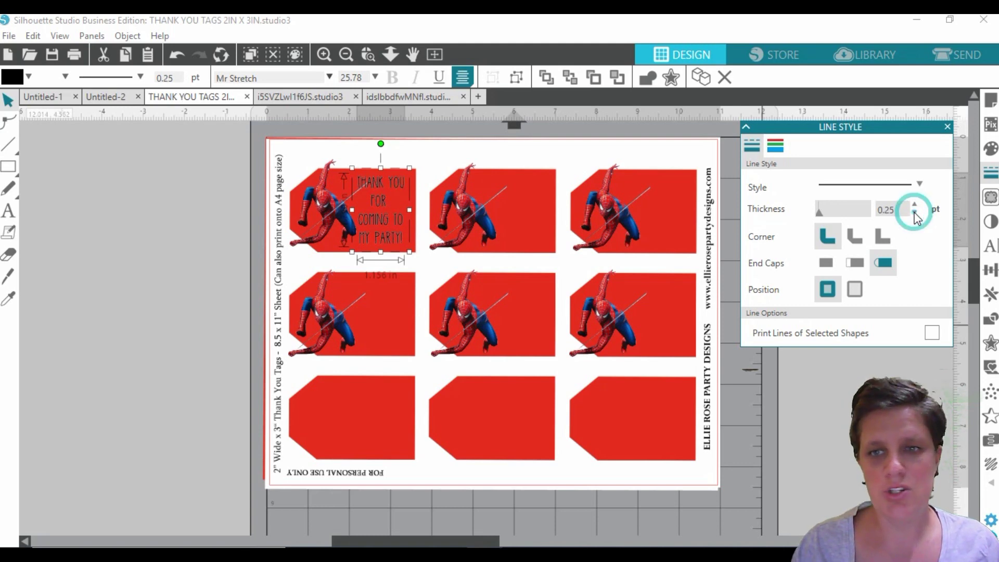
{"action": "left_click", "coordinate": [774, 147]}
{"action": "left_click", "coordinate": [848, 198]}
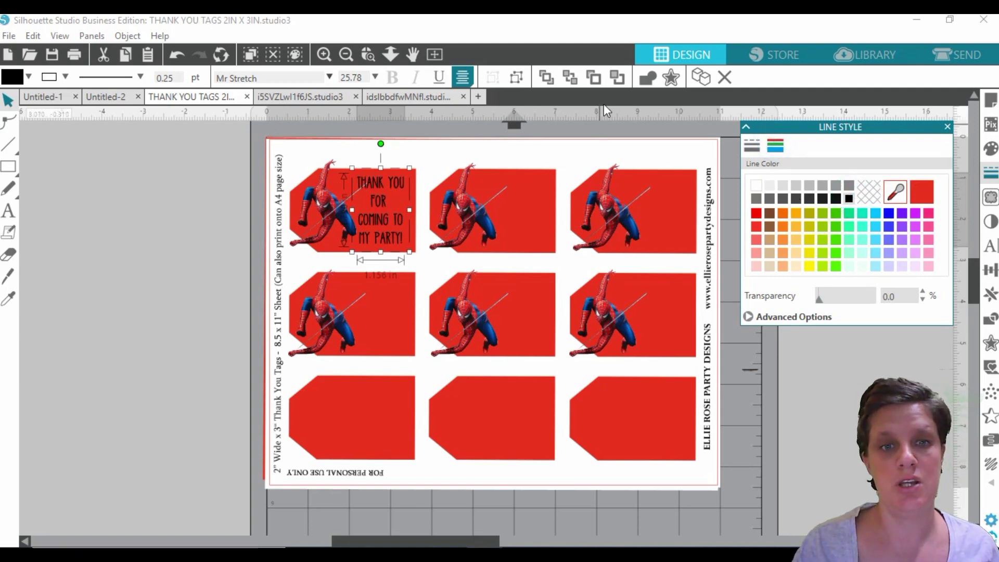
Add a 0.125 in offset shape around the text
{"action": "left_click", "coordinate": [671, 77]}
{"action": "left_click", "coordinate": [783, 164]}
{"action": "left_click", "coordinate": [885, 265]}
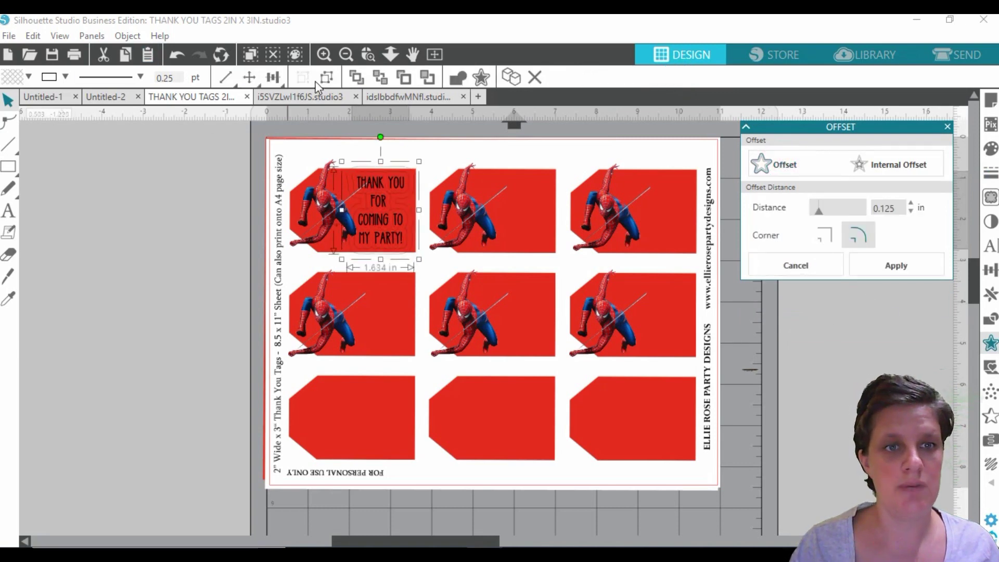
Undo the offset shape and earlier text edits, then redo the last undone step
{"action": "left_click", "coordinate": [176, 55]}
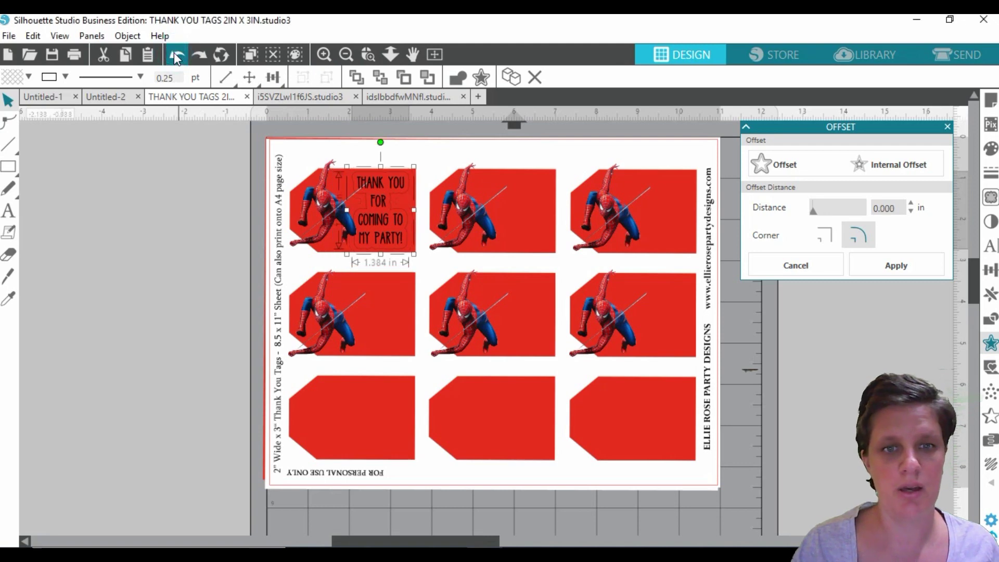
{"action": "left_click", "coordinate": [174, 52]}
{"action": "left_click", "coordinate": [174, 53]}
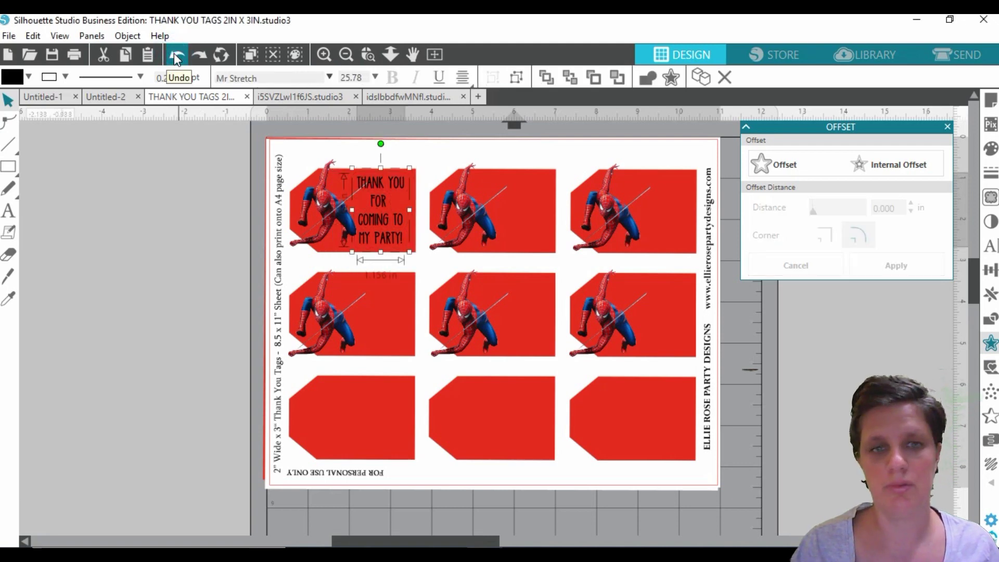
{"action": "left_click", "coordinate": [174, 53]}
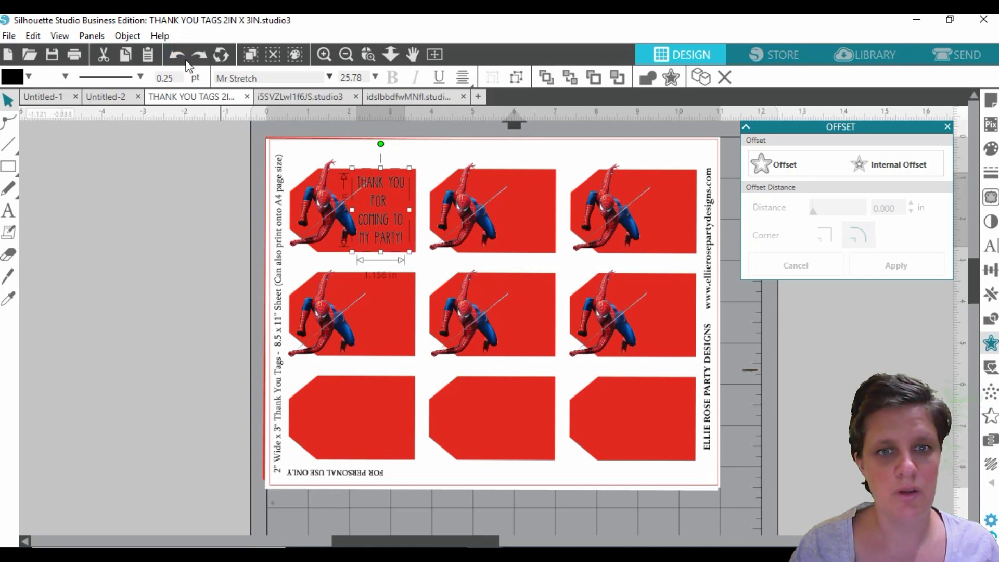
{"action": "left_click", "coordinate": [199, 54]}
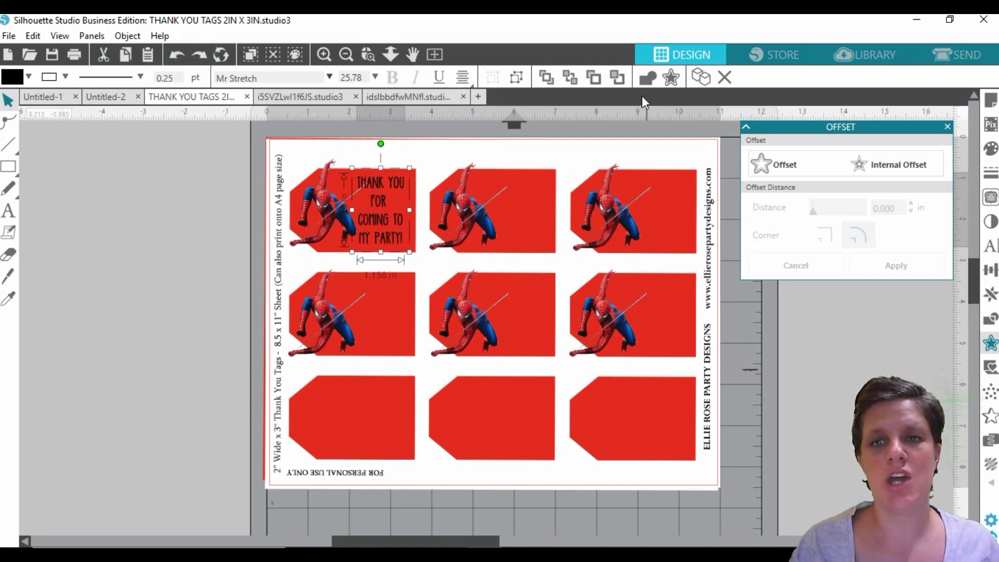
Create a rounded-corner 0.05 in offset around the thank-you text
{"action": "left_click", "coordinate": [672, 78]}
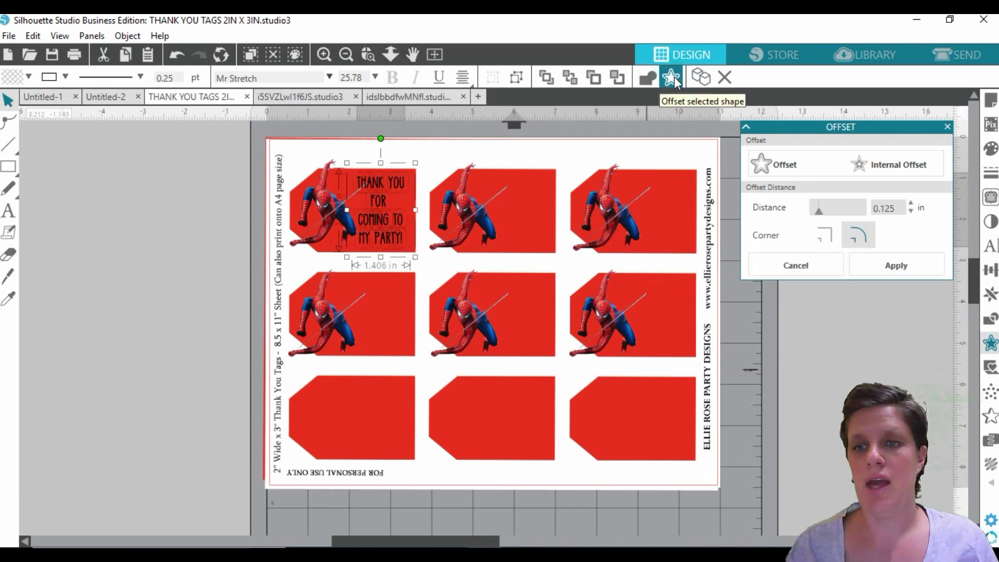
{"action": "left_click", "coordinate": [886, 208]}
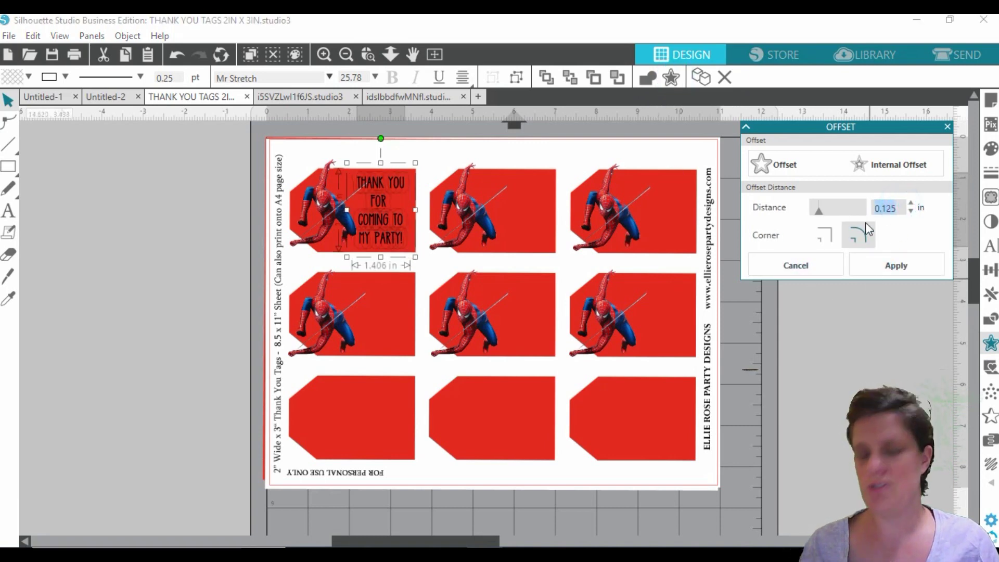
{"action": "type", "text": "0.05"}
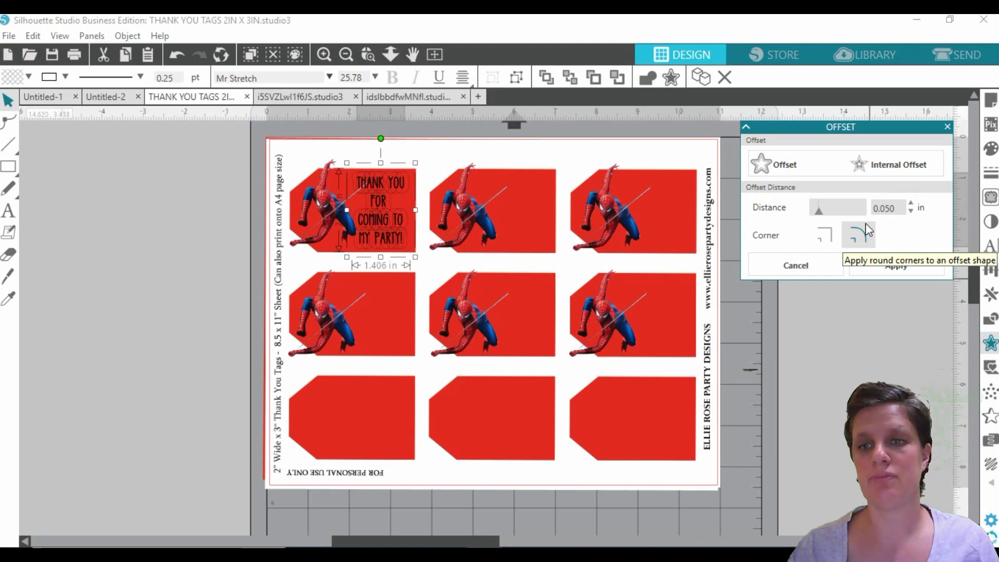
{"action": "left_click", "coordinate": [865, 223]}
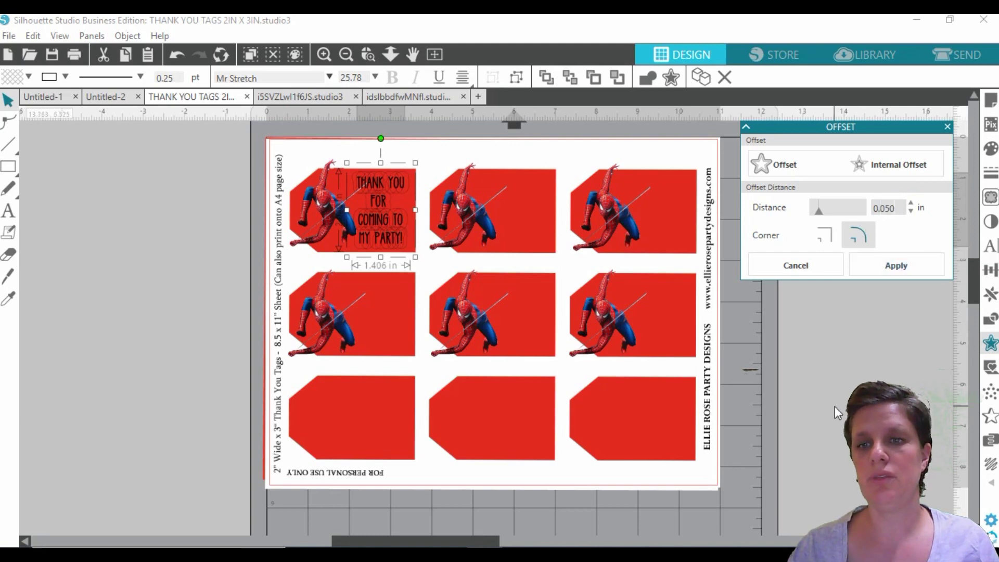
{"action": "left_click", "coordinate": [902, 267]}
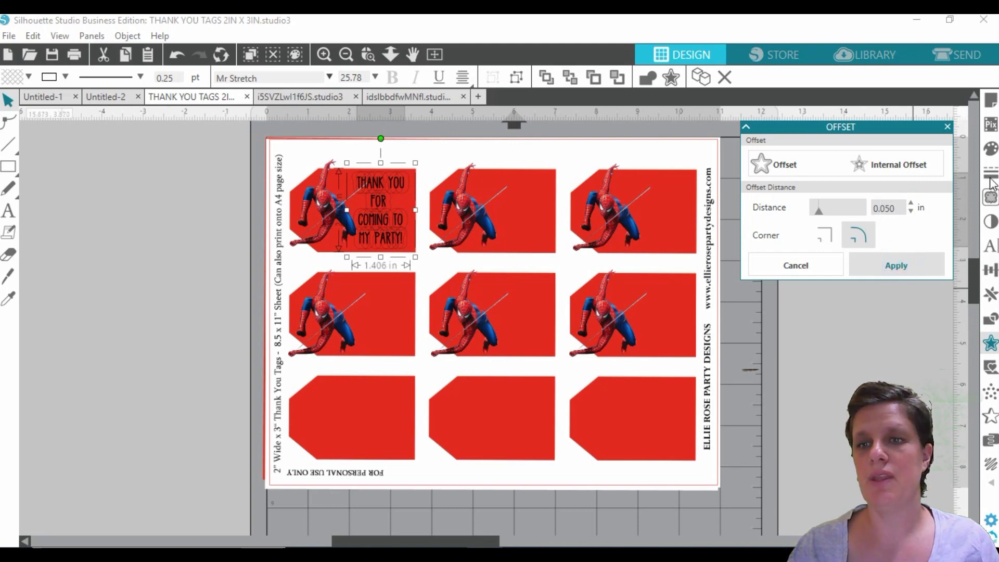
Make the tag text's fill and outline white, then deselect it
{"action": "left_click", "coordinate": [992, 150]}
{"action": "left_click", "coordinate": [754, 185]}
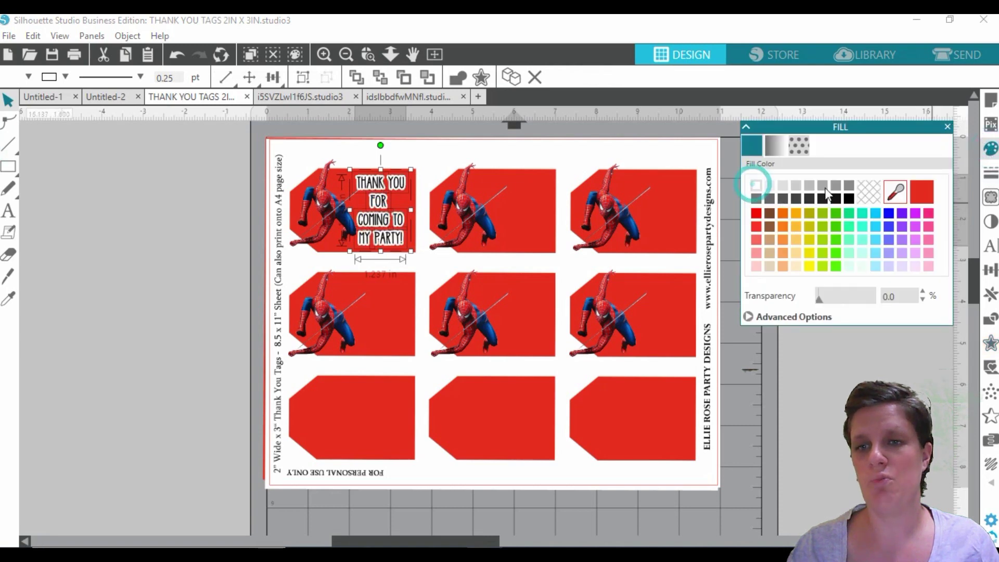
{"action": "left_click", "coordinate": [990, 179]}
{"action": "left_click", "coordinate": [775, 147]}
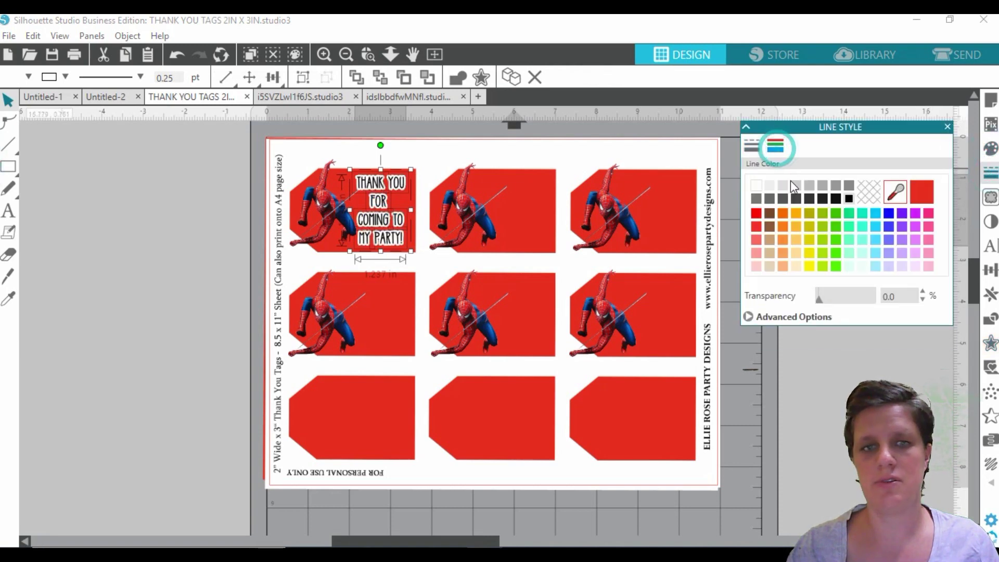
{"action": "left_click", "coordinate": [756, 185]}
{"action": "left_click", "coordinate": [156, 286]}
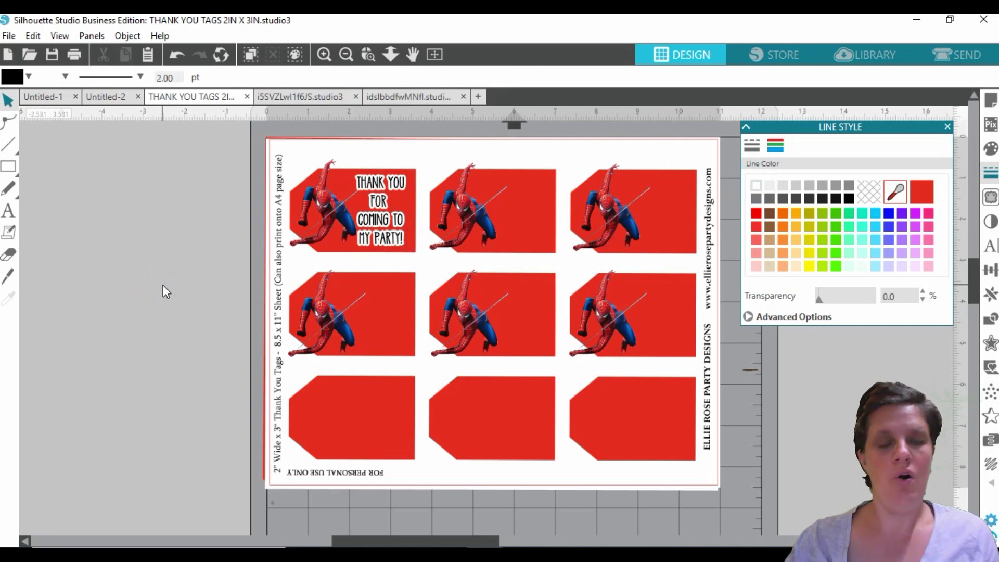
{"action": "left_click", "coordinate": [378, 186]}
{"action": "right_click", "coordinate": [374, 179]}
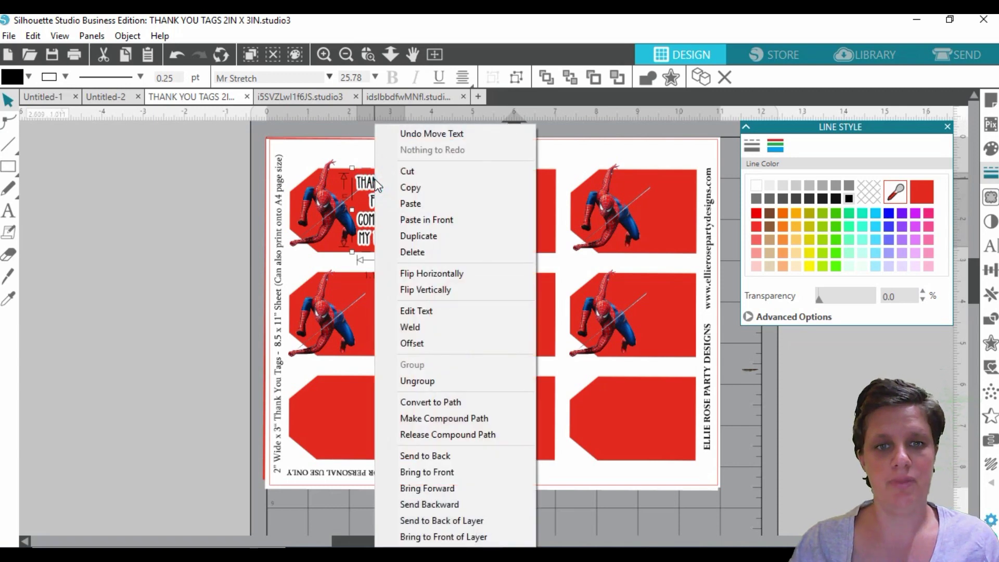
{"action": "left_click", "coordinate": [411, 235]}
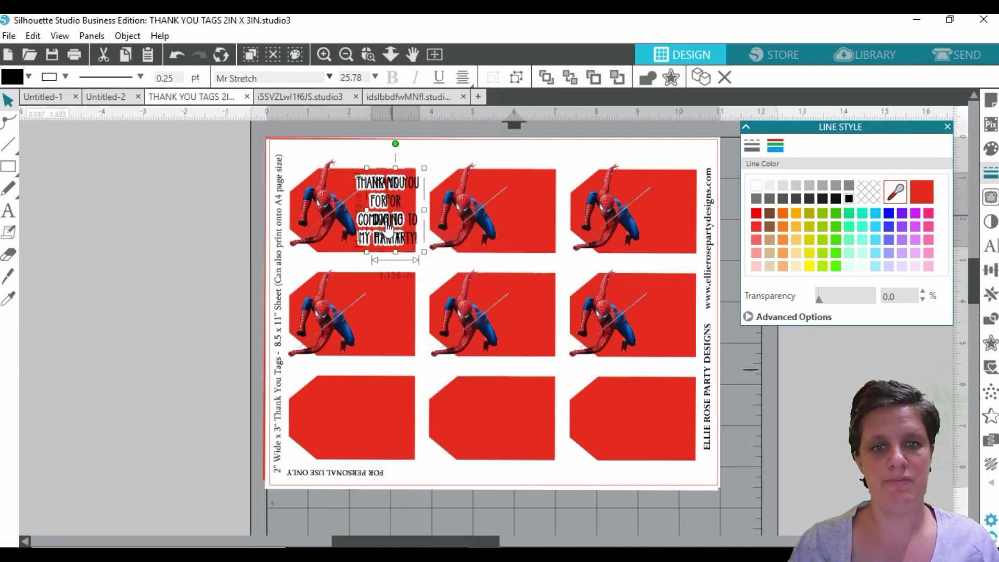
{"action": "left_click_drag", "start_coordinate": [400, 224], "coordinate": [528, 225]}
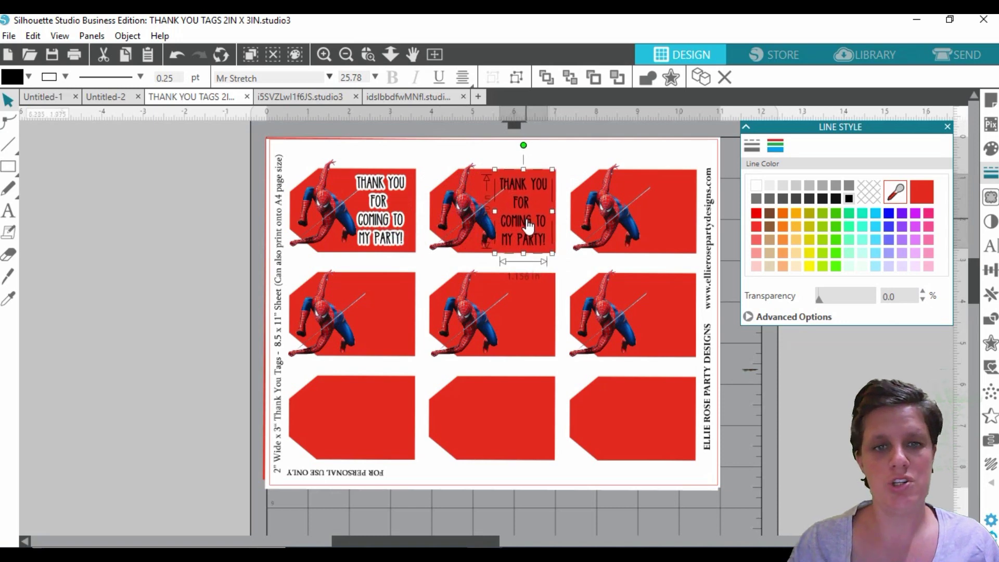
{"action": "left_click", "coordinate": [367, 190]}
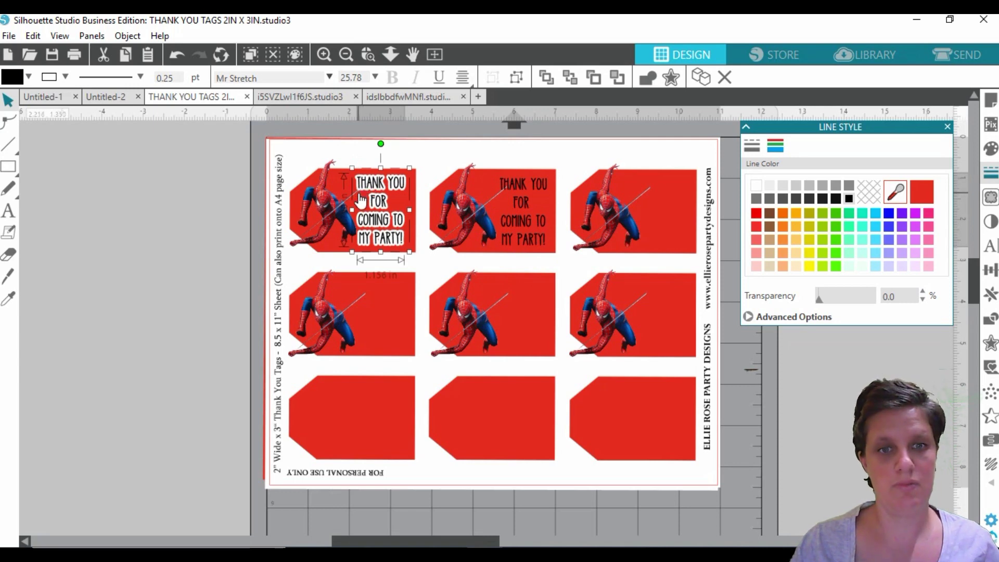
{"action": "left_click", "coordinate": [361, 198]}
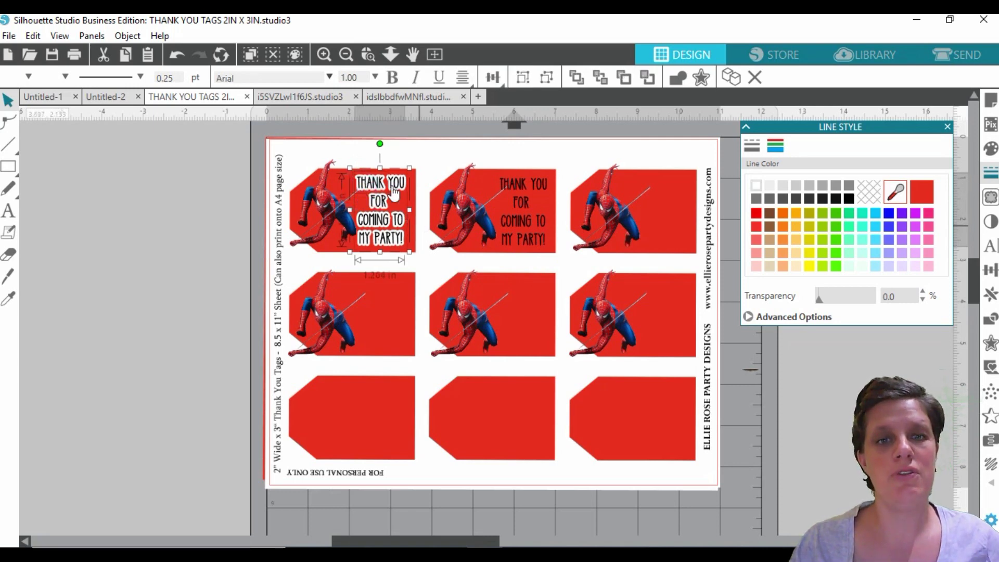
{"action": "left_click", "coordinate": [518, 77]}
{"action": "left_click", "coordinate": [521, 227]}
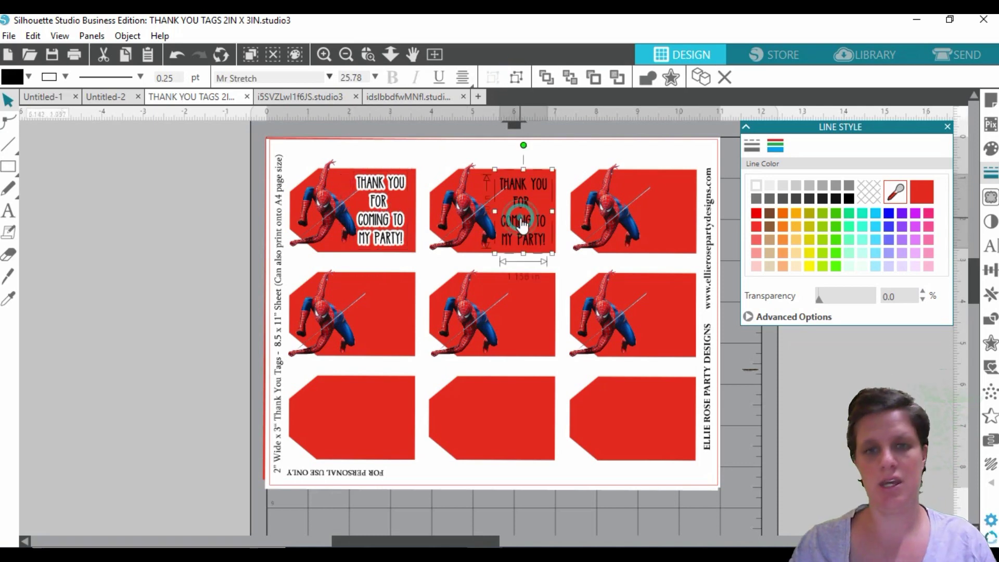
{"action": "key", "text": "Delete"}
{"action": "right_click", "coordinate": [374, 221]}
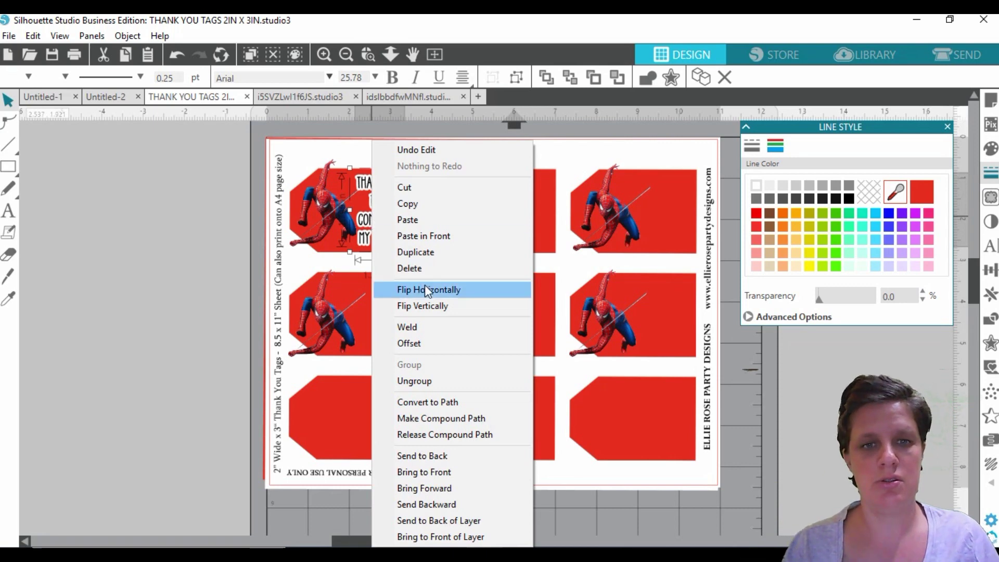
{"action": "left_click", "coordinate": [423, 253]}
{"action": "left_click_drag", "start_coordinate": [413, 228], "coordinate": [139, 242]}
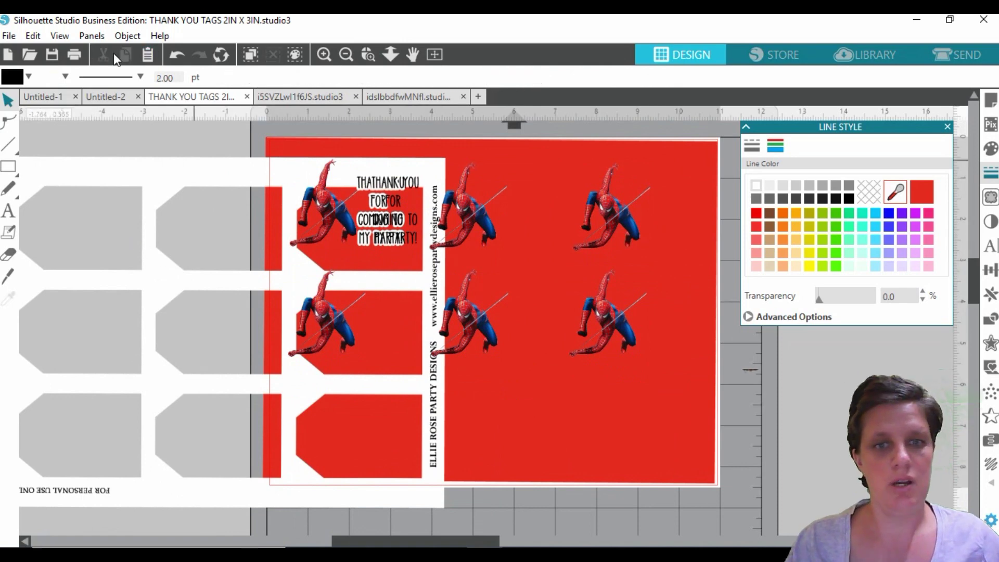
{"action": "left_click", "coordinate": [177, 54]}
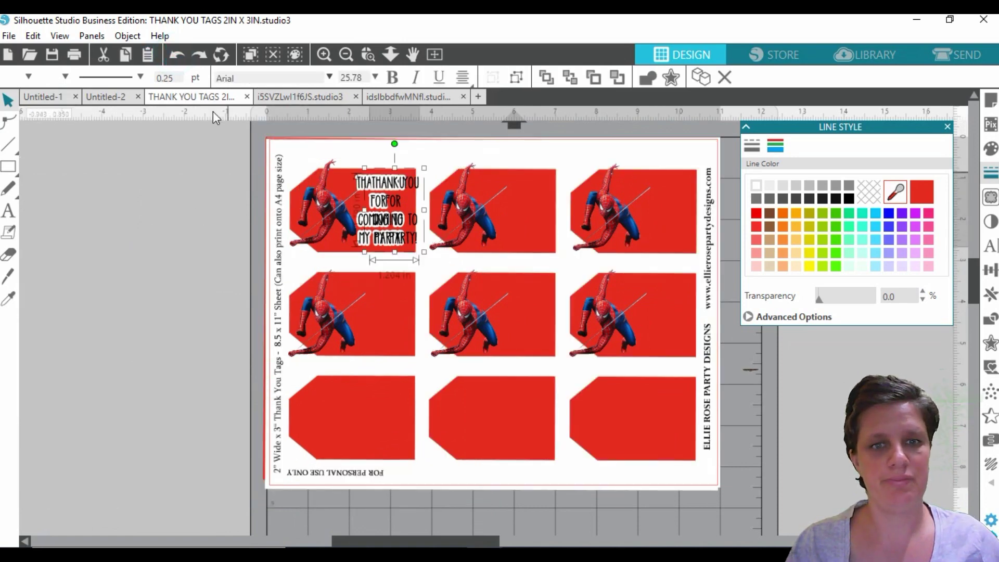
{"action": "left_click", "coordinate": [176, 54]}
{"action": "left_click", "coordinate": [120, 283]}
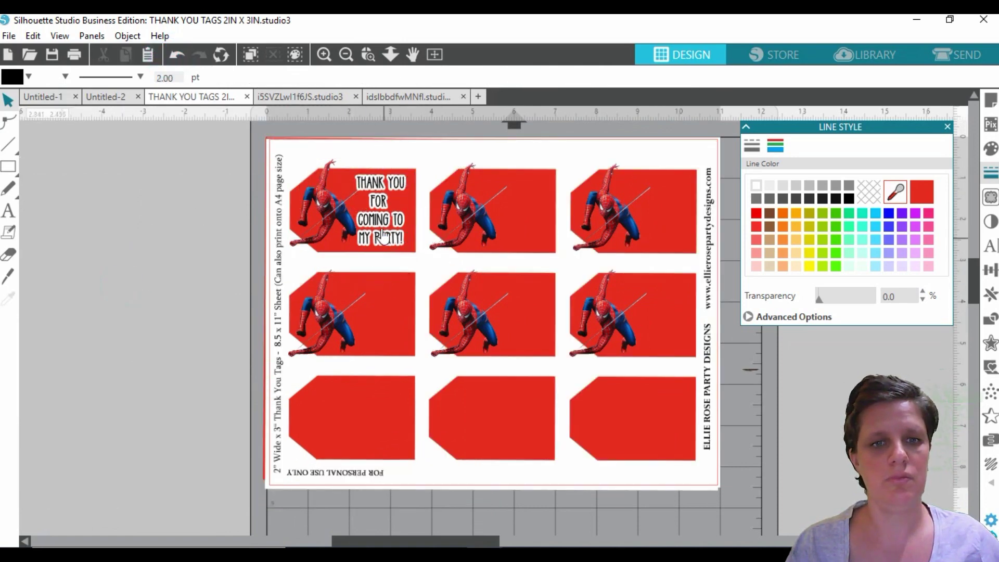
{"action": "left_click_drag", "start_coordinate": [382, 229], "coordinate": [154, 250]}
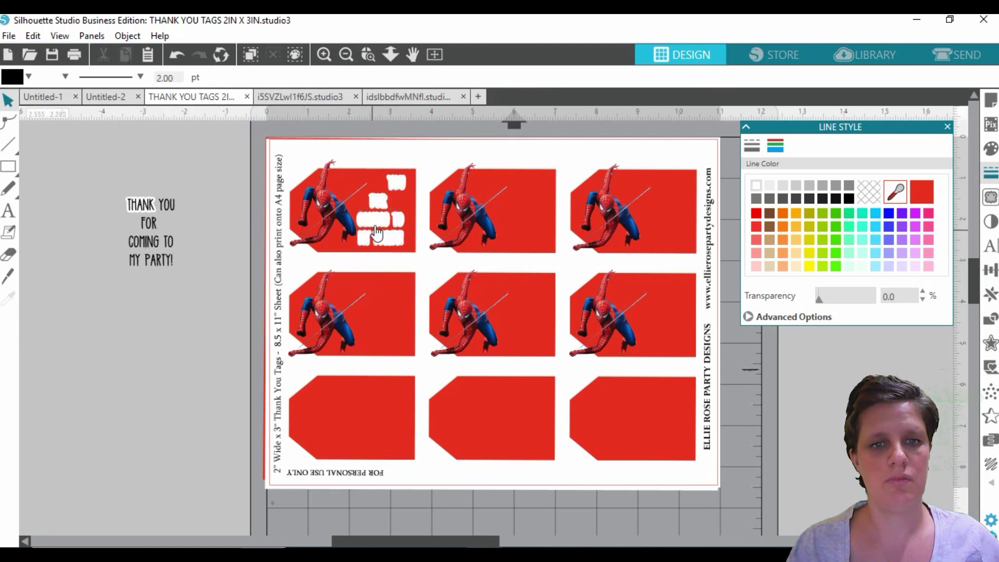
{"action": "left_click_drag", "start_coordinate": [368, 249], "coordinate": [388, 244]}
{"action": "left_click", "coordinate": [388, 243]}
{"action": "left_click", "coordinate": [176, 54]}
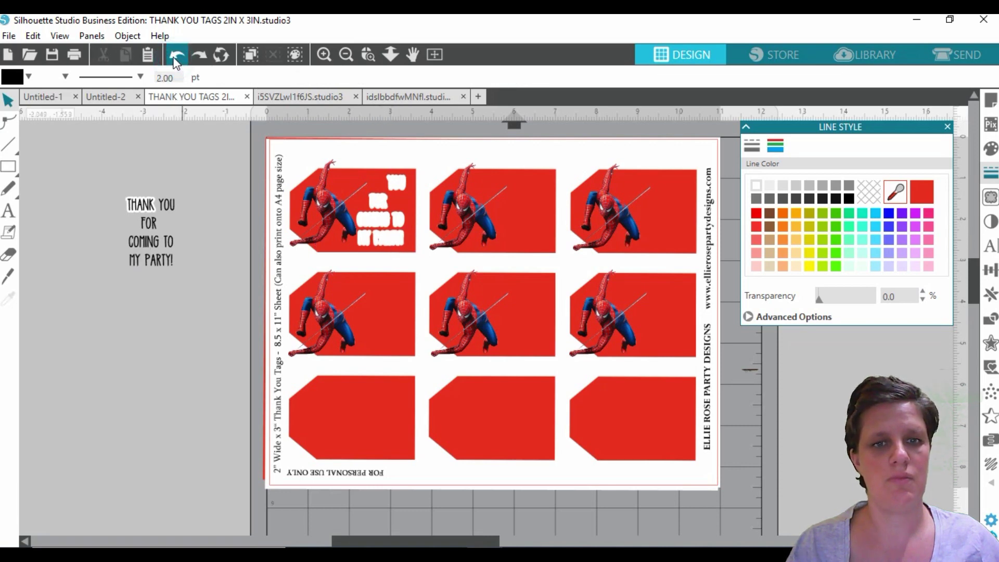
{"action": "left_click", "coordinate": [177, 54]}
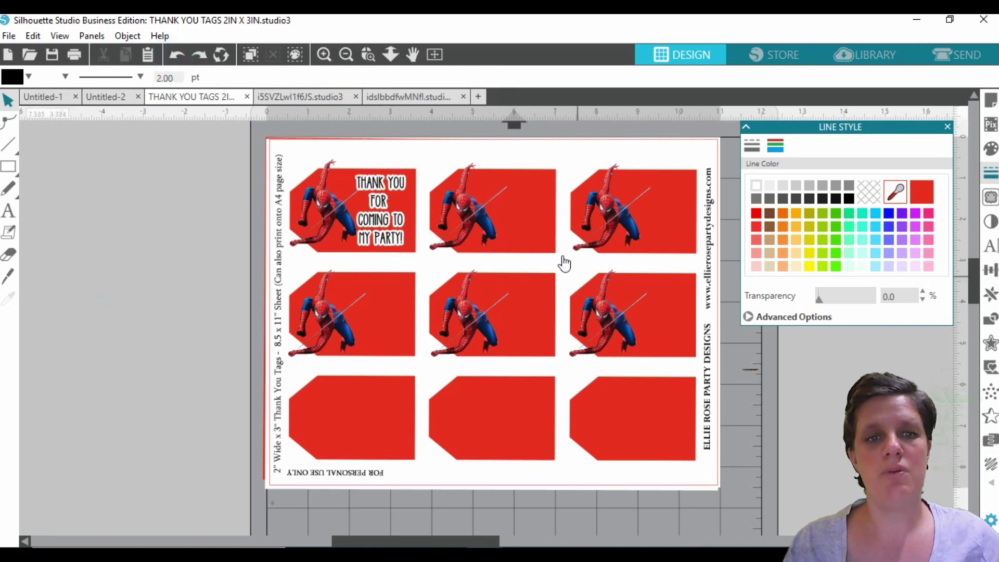
Move the tag sheet down and the Spider-Man image left, away from the text
{"action": "left_click_drag", "start_coordinate": [526, 165], "coordinate": [475, 383]}
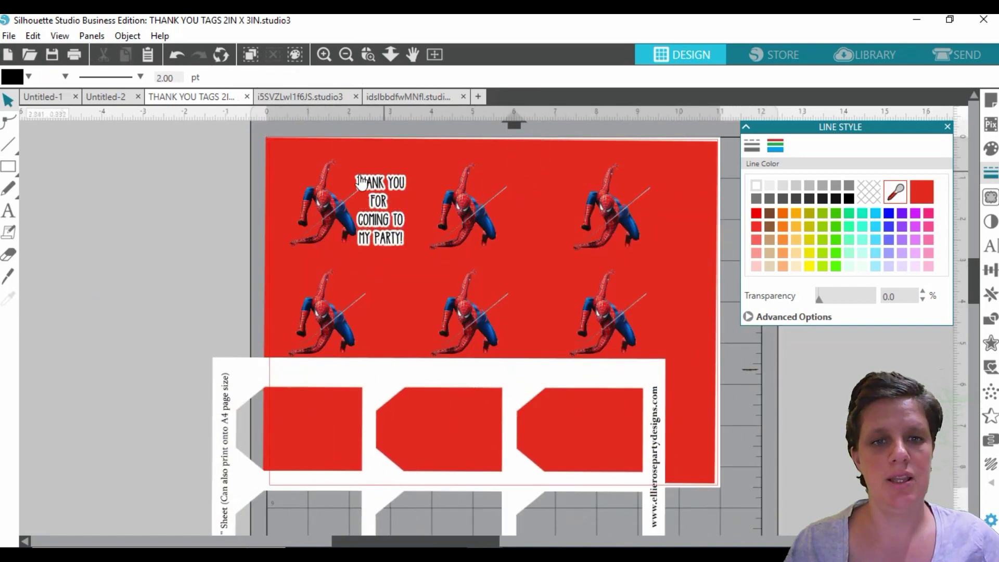
{"action": "left_click_drag", "start_coordinate": [338, 202], "coordinate": [304, 202]}
{"action": "left_click", "coordinate": [119, 182]}
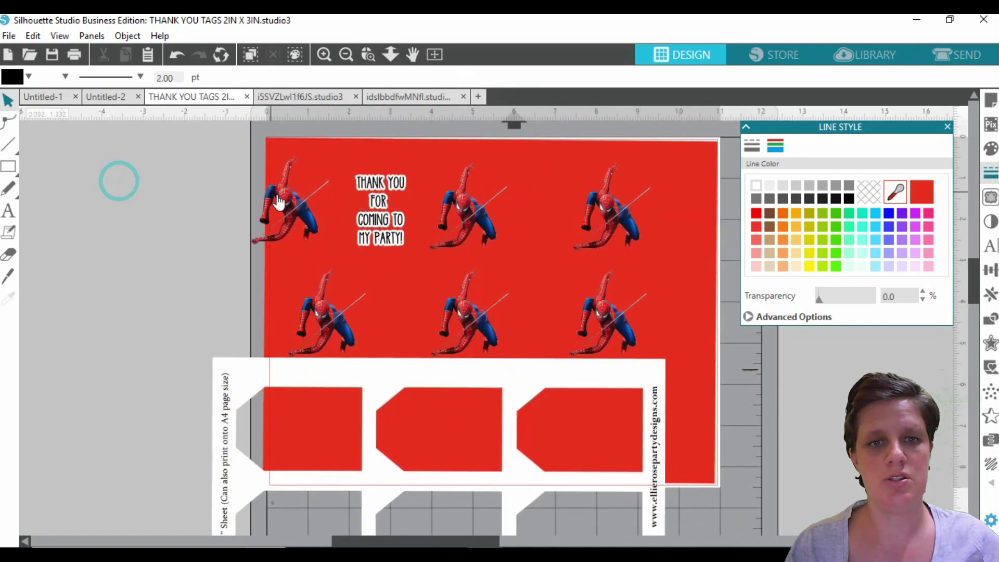
{"action": "left_click", "coordinate": [356, 169]}
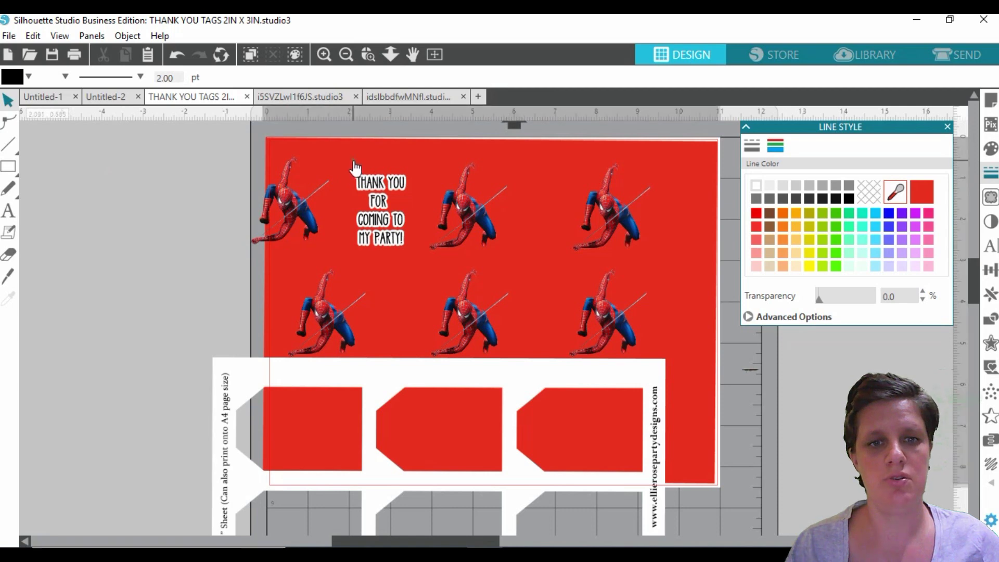
{"action": "left_click", "coordinate": [372, 187]}
{"action": "left_click", "coordinate": [117, 174]}
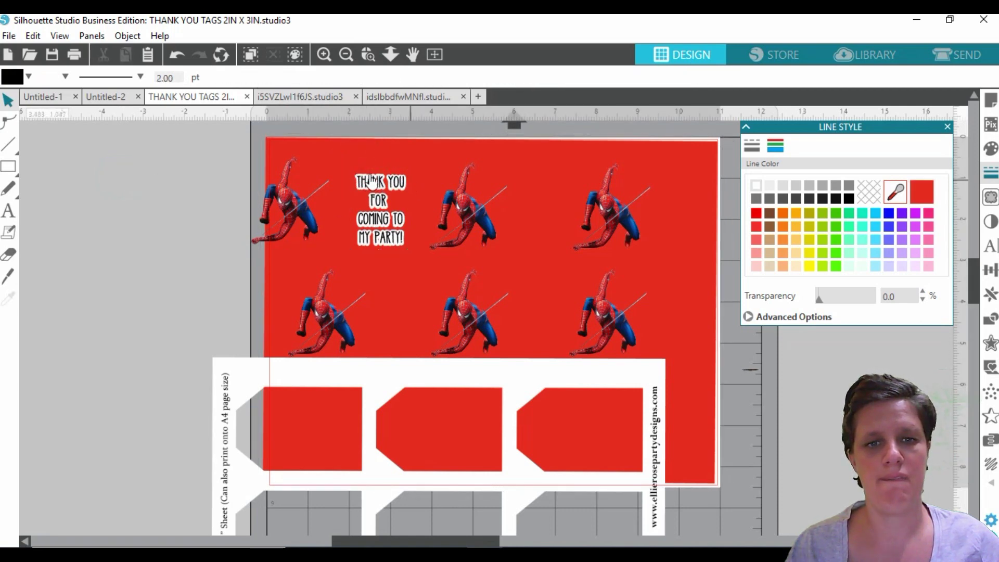
Shift the red background down and group the text with its offset outline
{"action": "left_click_drag", "start_coordinate": [345, 156], "coordinate": [417, 265]}
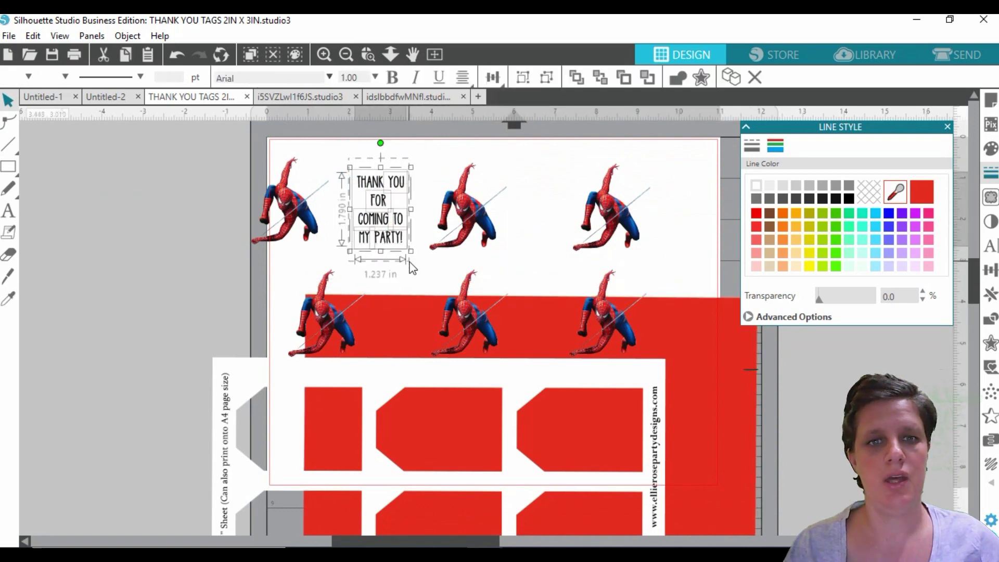
{"action": "left_click", "coordinate": [494, 79]}
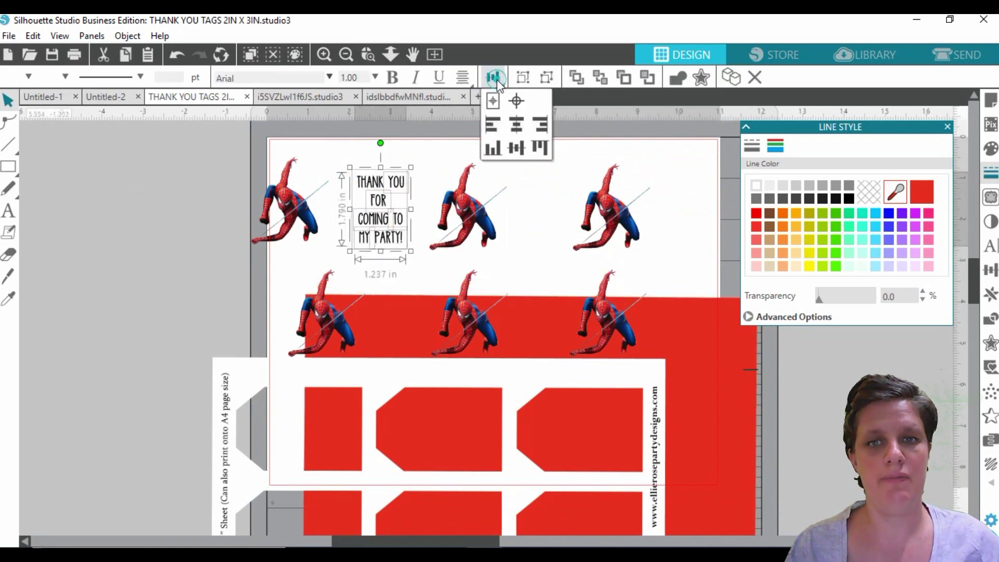
{"action": "left_click", "coordinate": [521, 78]}
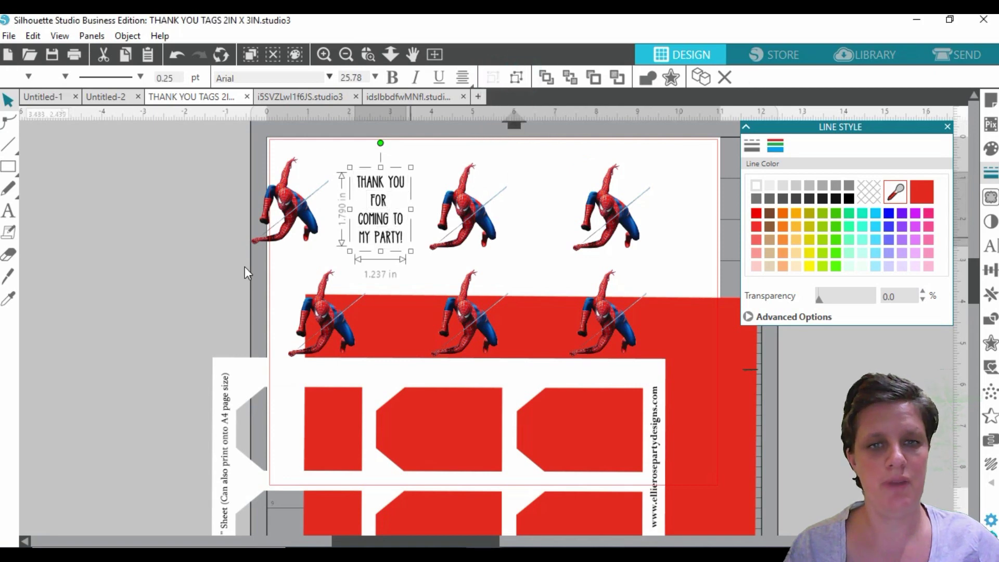
Park the grouped text left of the page, restoring red background, tag sheet and first Spider-Man image
{"action": "left_click_drag", "start_coordinate": [395, 238], "coordinate": [155, 266]}
{"action": "left_click", "coordinate": [154, 260]}
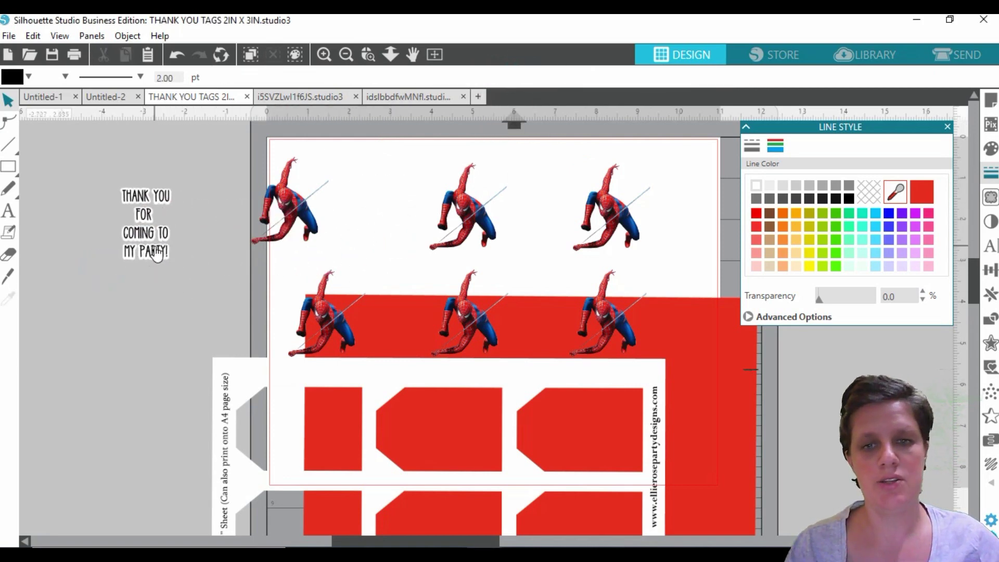
{"action": "left_click_drag", "start_coordinate": [710, 379], "coordinate": [675, 218]}
{"action": "left_click_drag", "start_coordinate": [650, 372], "coordinate": [708, 150]}
{"action": "left_click", "coordinate": [301, 218]}
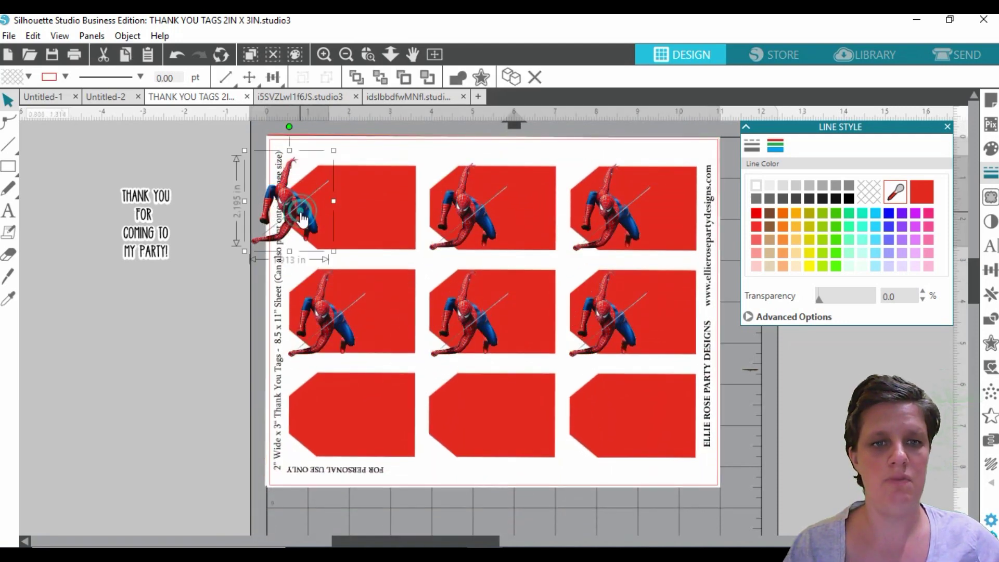
{"action": "left_click_drag", "start_coordinate": [300, 211], "coordinate": [338, 227]}
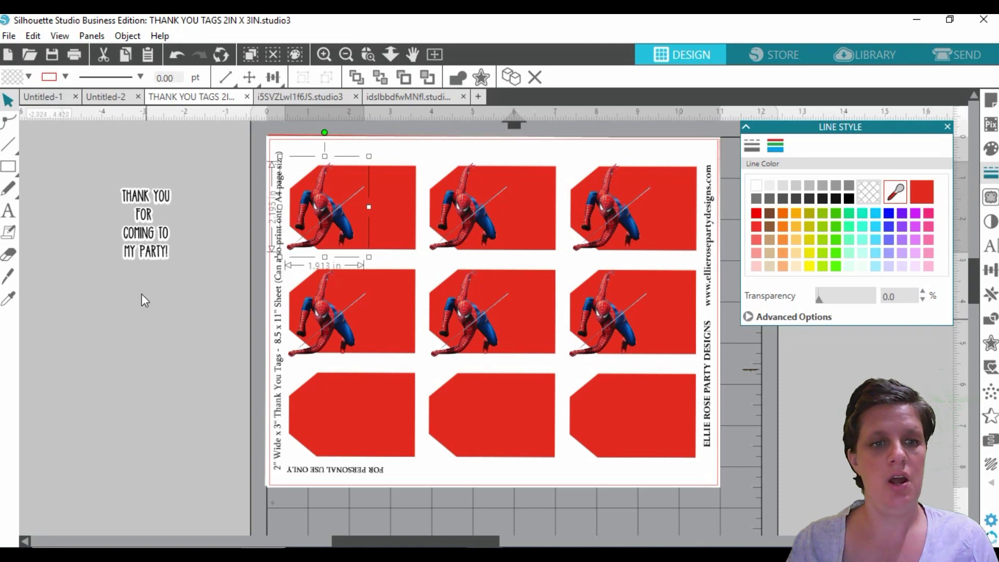
Duplicate the thank-you text group three times beside the page
{"action": "left_click", "coordinate": [140, 251]}
{"action": "right_click", "coordinate": [141, 250]}
{"action": "left_click", "coordinate": [166, 253]}
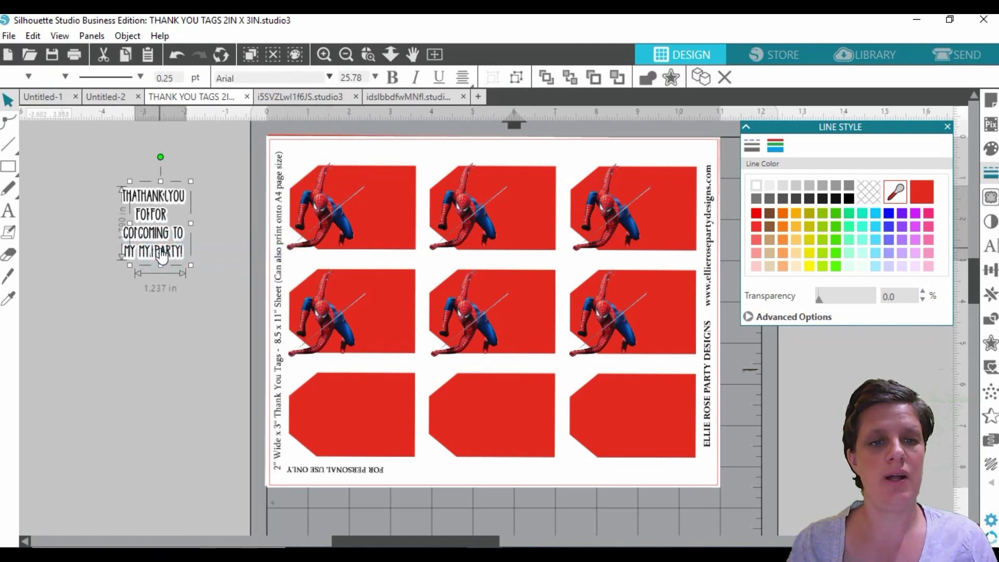
{"action": "right_click", "coordinate": [159, 252]}
{"action": "left_click", "coordinate": [207, 251]}
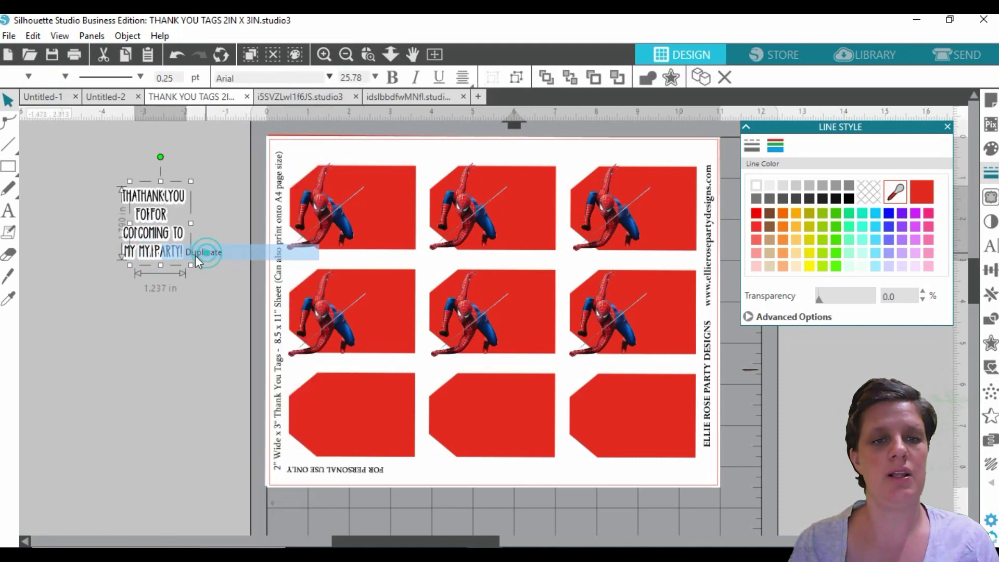
{"action": "right_click", "coordinate": [164, 252]}
{"action": "left_click", "coordinate": [198, 252]}
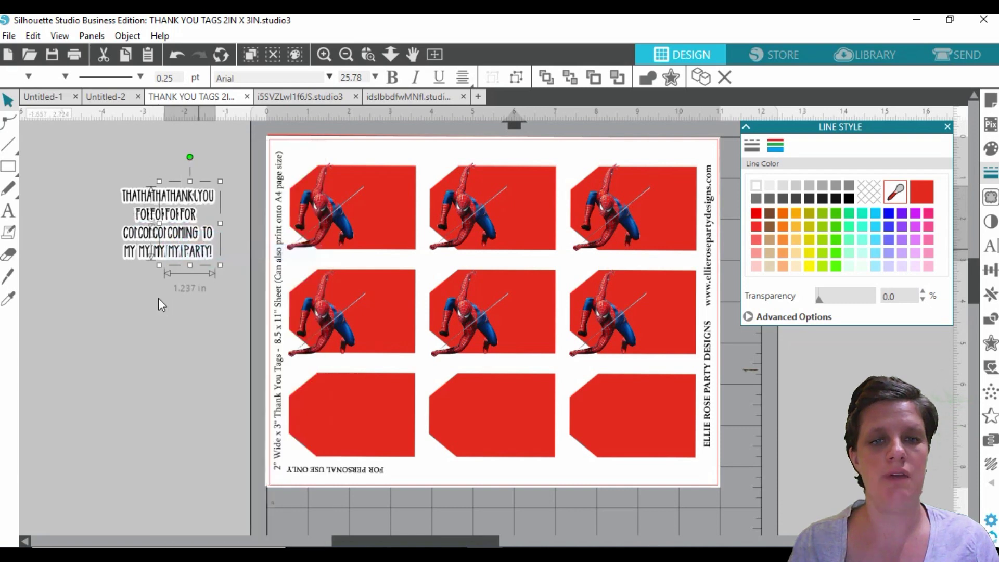
Place text copies on the three top-row tags and the first second-row tag
{"action": "left_click_drag", "start_coordinate": [187, 237], "coordinate": [374, 220]}
{"action": "left_click", "coordinate": [217, 249]}
{"action": "left_click_drag", "start_coordinate": [193, 256], "coordinate": [541, 240]}
{"action": "left_click", "coordinate": [217, 250]}
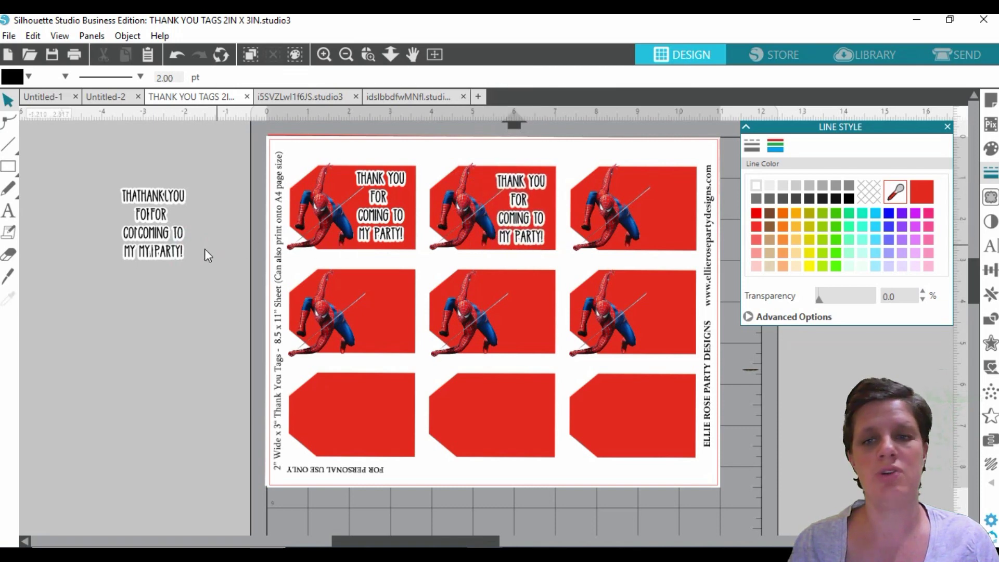
{"action": "left_click_drag", "start_coordinate": [195, 254], "coordinate": [668, 244]}
{"action": "left_click", "coordinate": [130, 292]}
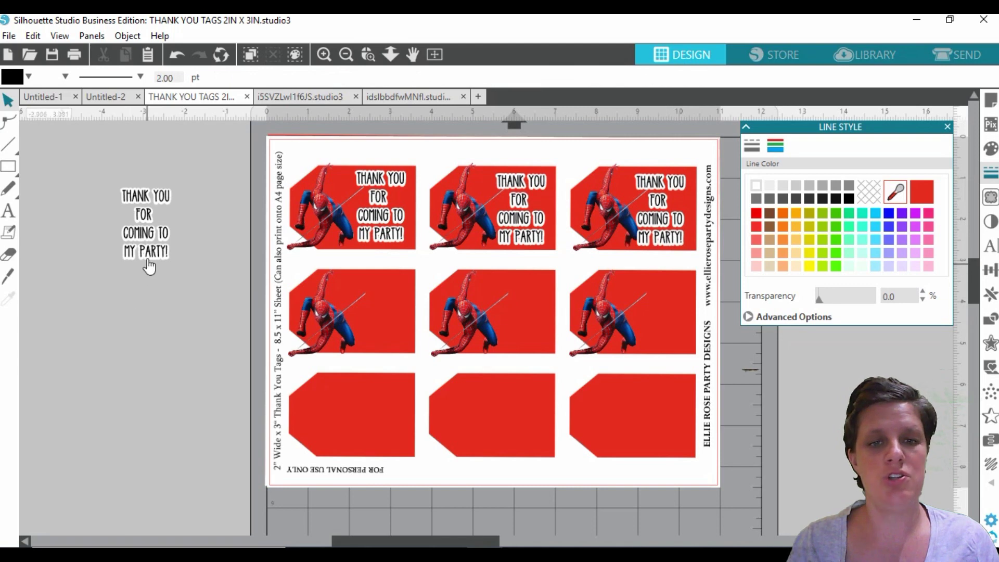
{"action": "left_click_drag", "start_coordinate": [148, 262], "coordinate": [376, 345]}
{"action": "left_click", "coordinate": [368, 351]}
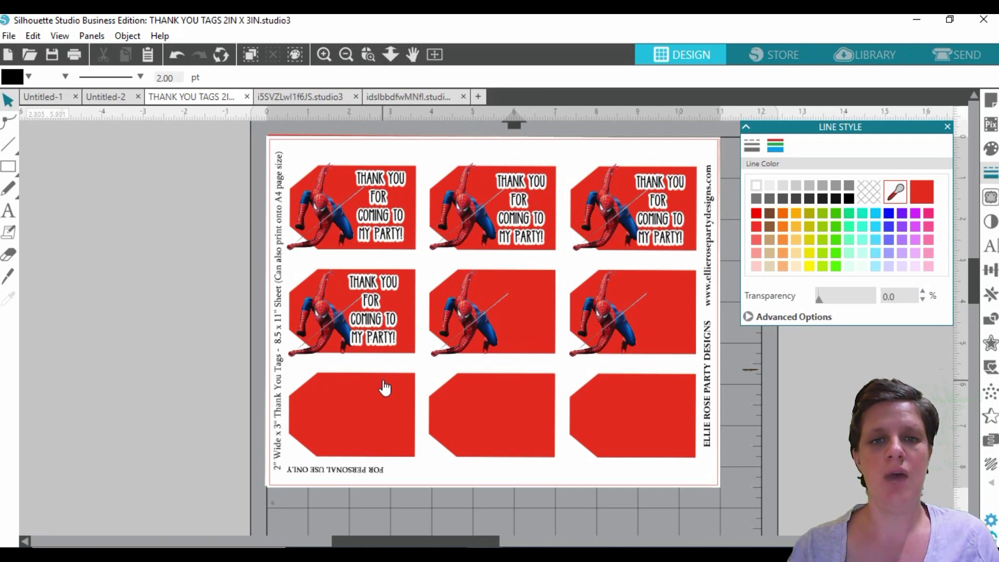
{"action": "left_click", "coordinate": [433, 152]}
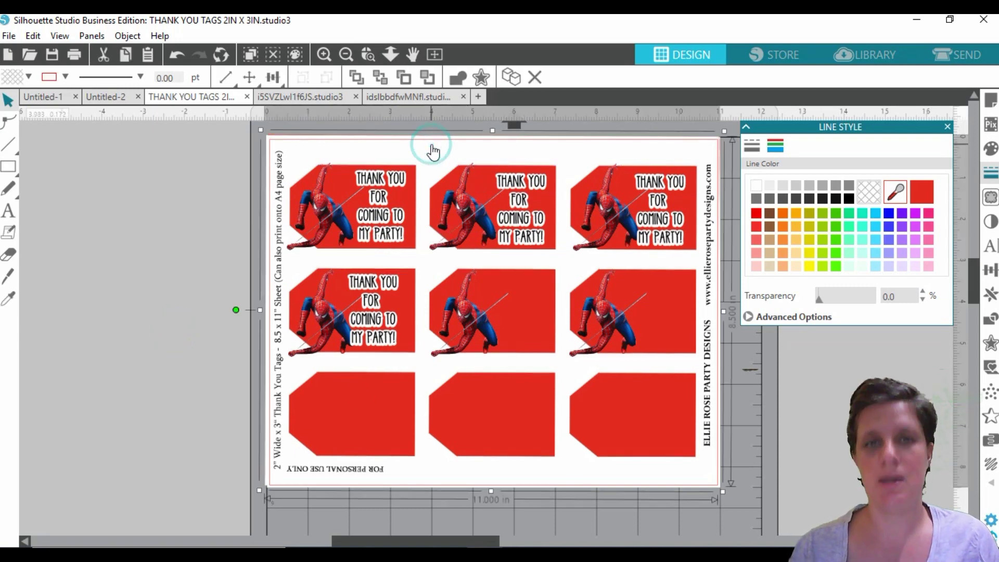
{"action": "right_click", "coordinate": [432, 147]}
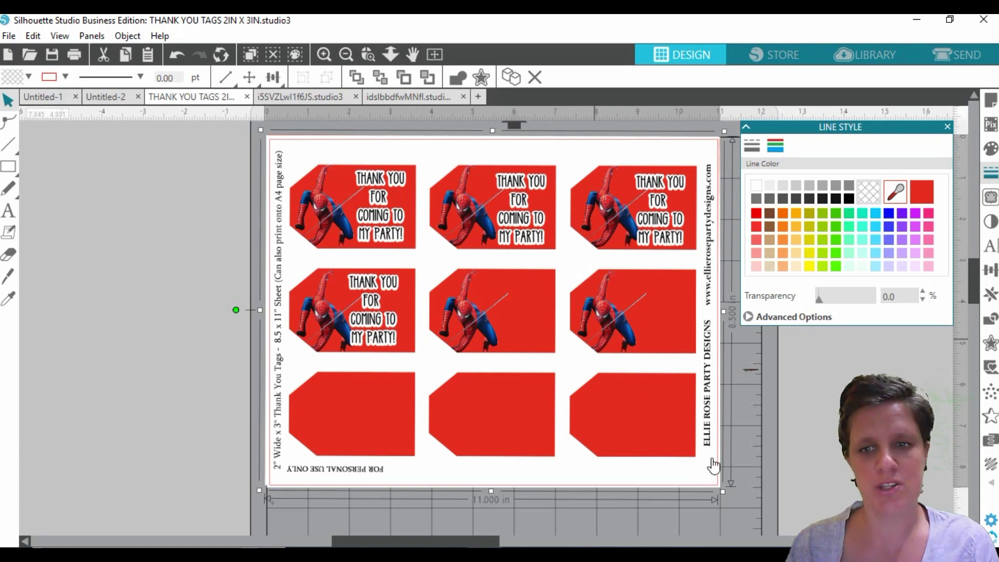
Select all tags, Spider-Man images and messages with Ctrl+A, group them, and settle the group
{"action": "left_click", "coordinate": [232, 151]}
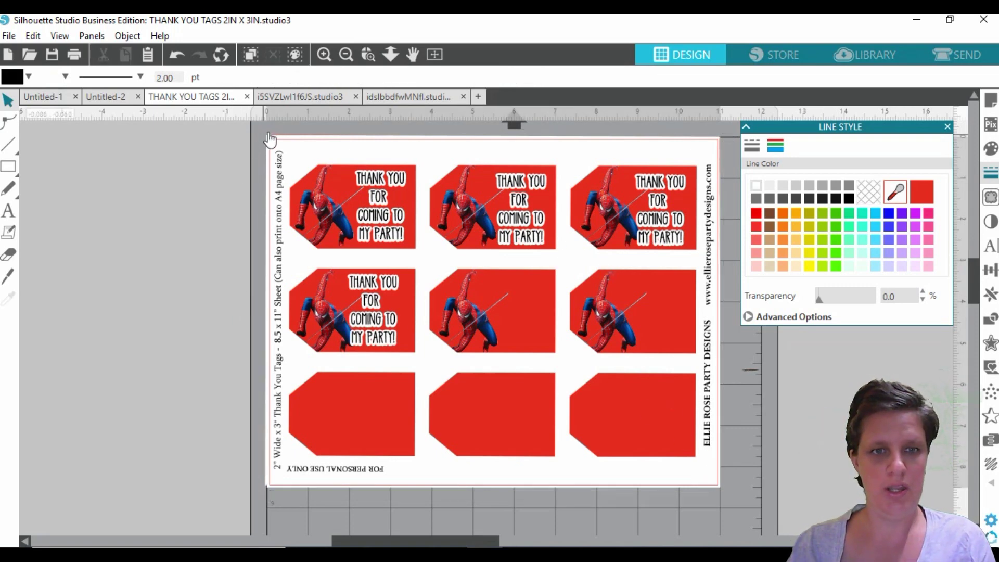
{"action": "key", "text": "ctrl+a"}
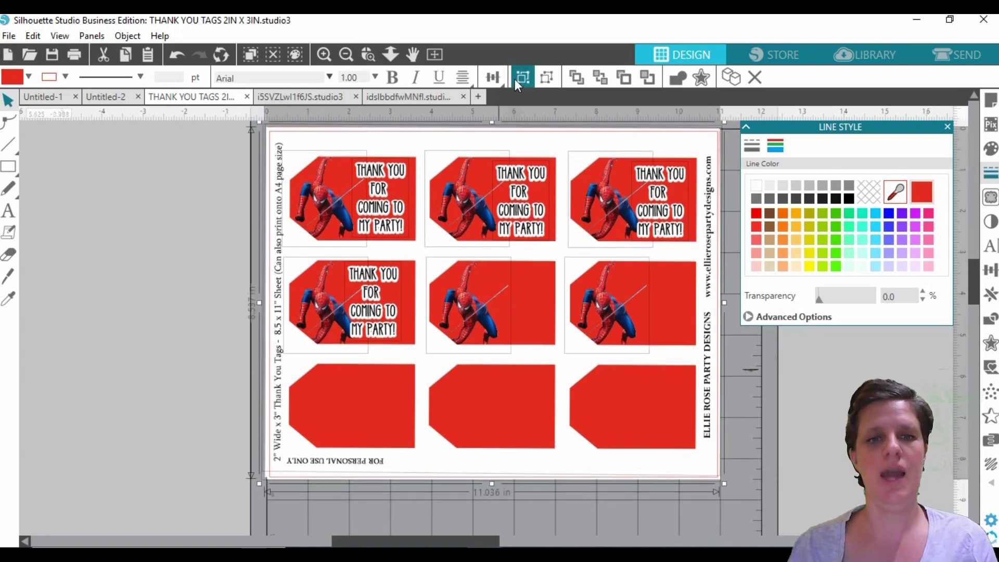
{"action": "left_click", "coordinate": [515, 78]}
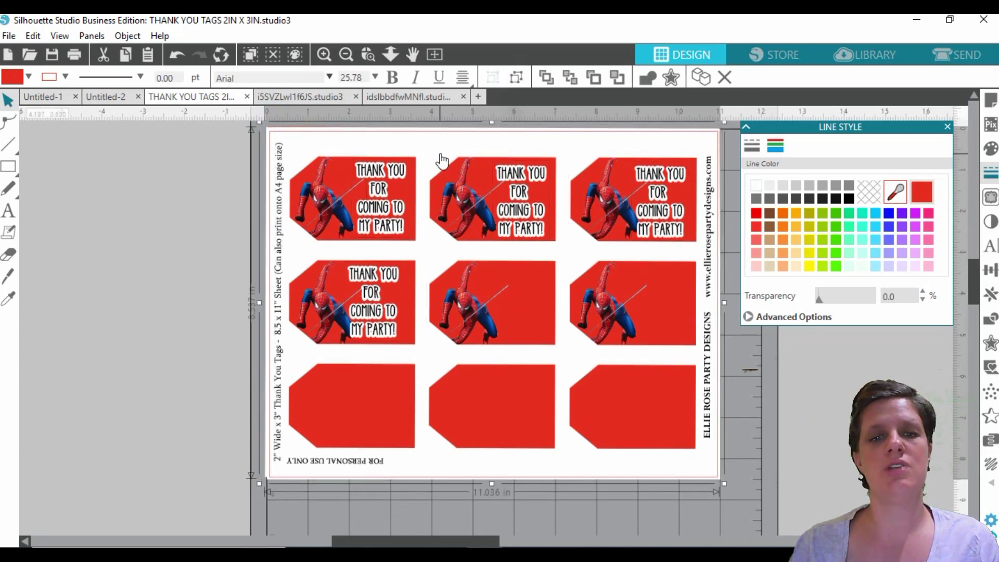
{"action": "mouse_move", "coordinate": [442, 160]}
{"action": "left_mouse_down"}
{"action": "mouse_move", "coordinate": [473, 282]}
{"action": "mouse_move", "coordinate": [303, 209]}
{"action": "mouse_move", "coordinate": [230, 289]}
{"action": "mouse_move", "coordinate": [332, 179]}
{"action": "mouse_move", "coordinate": [495, 296]}
{"action": "mouse_move", "coordinate": [445, 267]}
{"action": "mouse_move", "coordinate": [450, 189]}
{"action": "mouse_move", "coordinate": [441, 159]}
{"action": "left_mouse_up"}
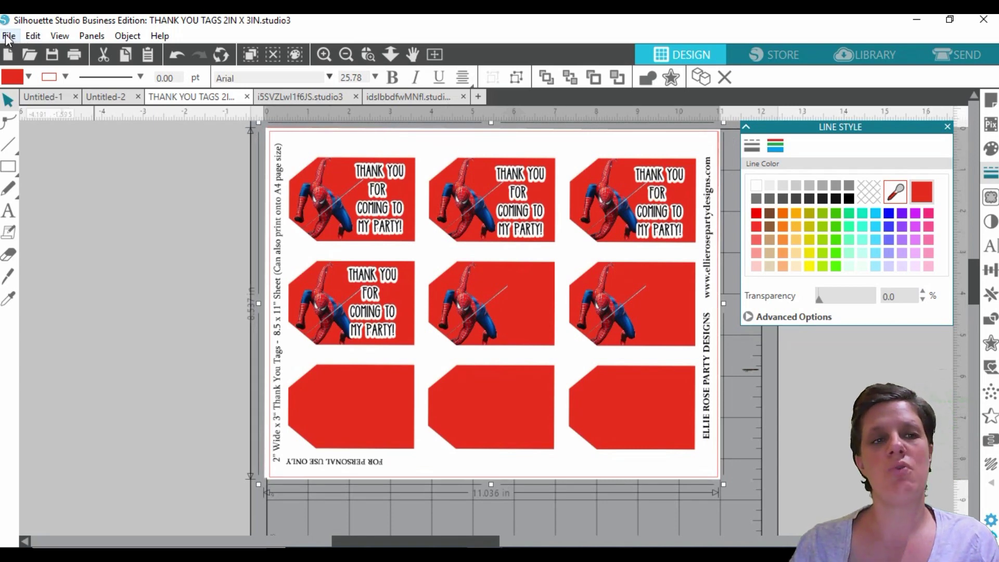
{"action": "left_click", "coordinate": [8, 36]}
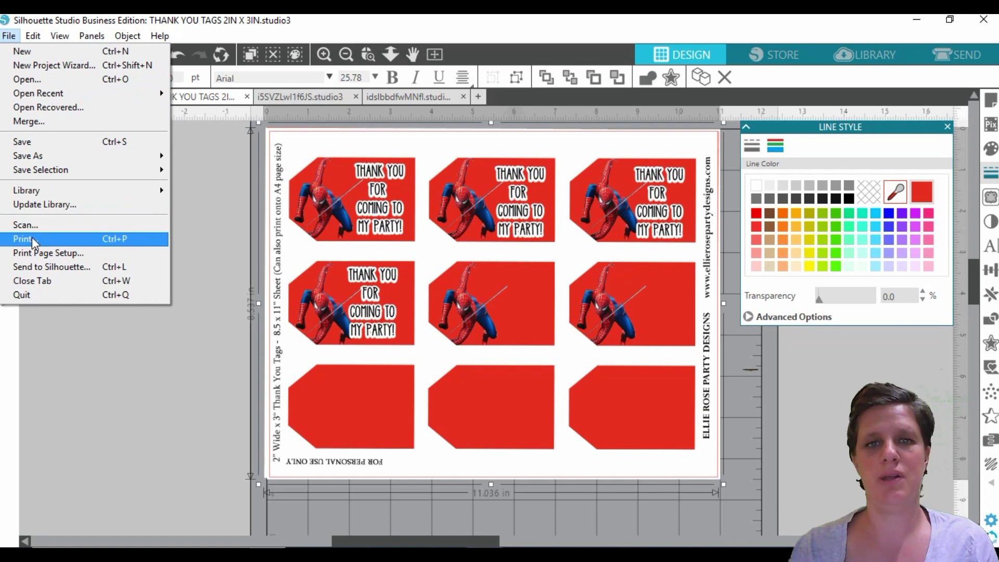
{"action": "left_click", "coordinate": [68, 358]}
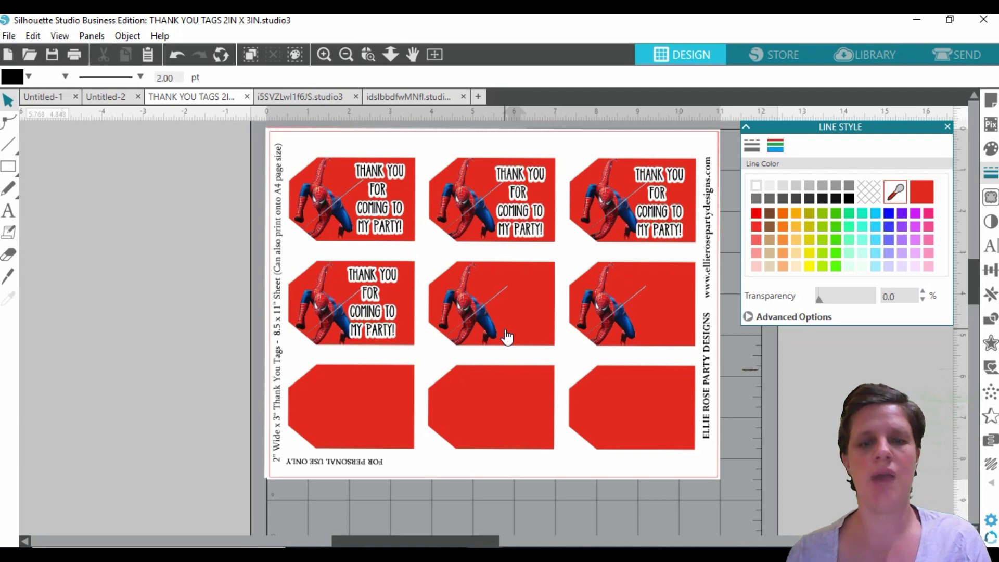
Set the grouped tag sheet to No Cut in the Send panel, then return to Design
{"action": "scroll", "coordinate": [506, 337], "scroll_direction": "up", "scroll_amount": 1}
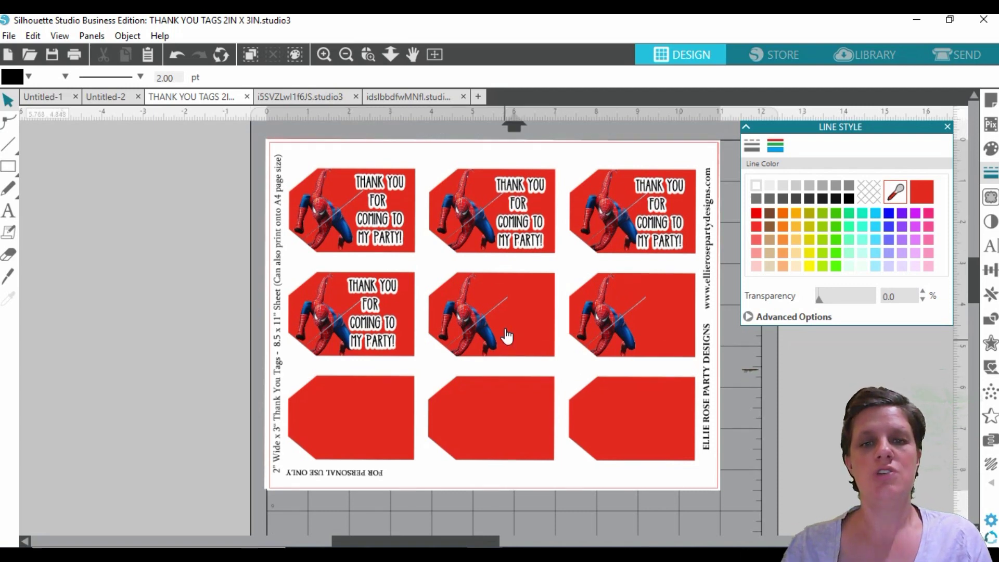
{"action": "left_click", "coordinate": [495, 165]}
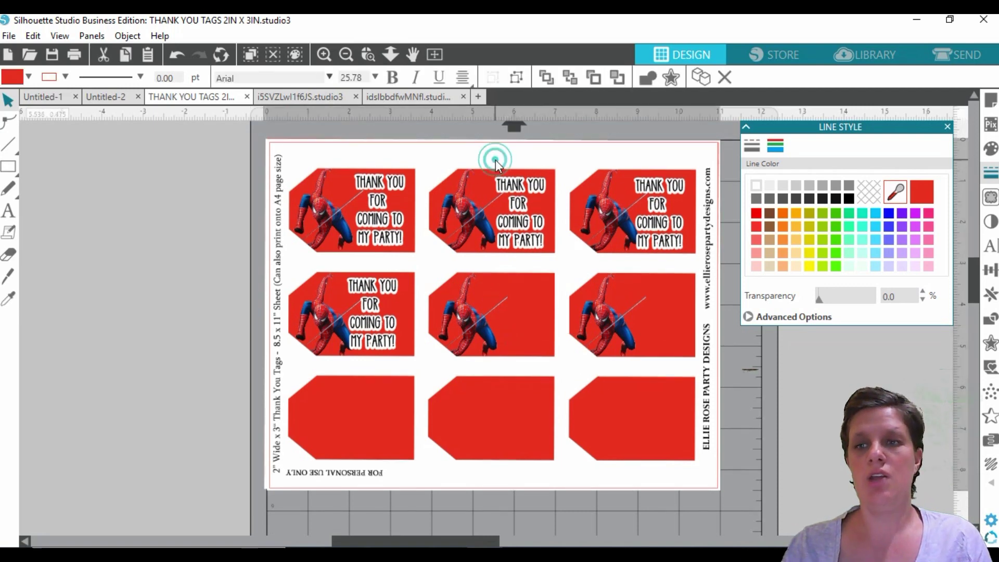
{"action": "left_click", "coordinate": [956, 56]}
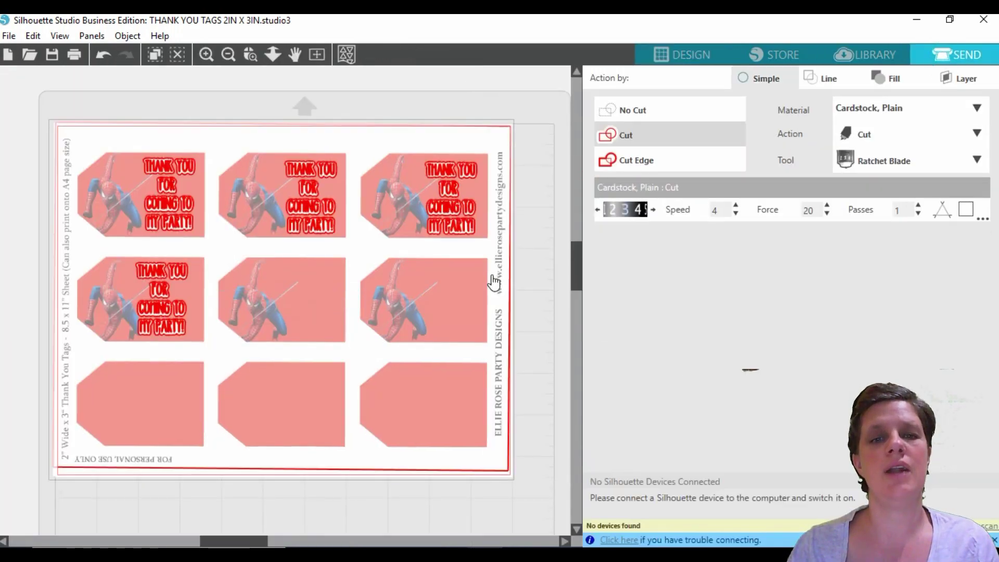
{"action": "left_click", "coordinate": [634, 114]}
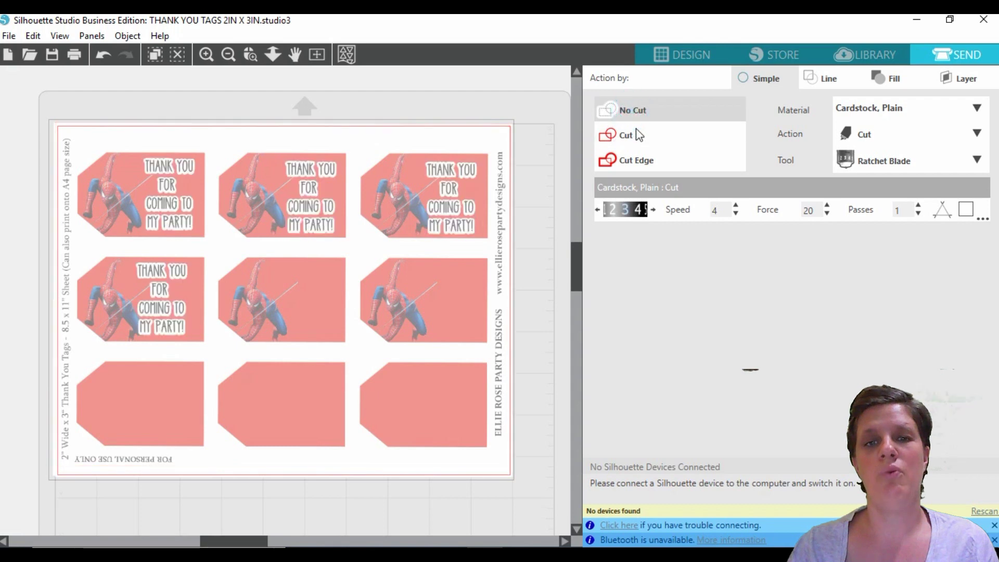
{"action": "left_click", "coordinate": [633, 162]}
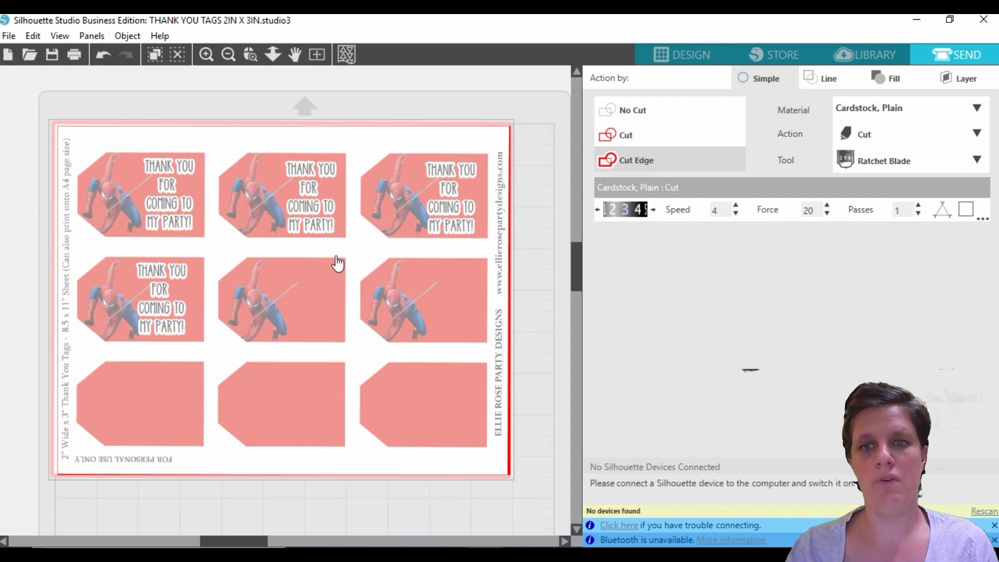
{"action": "left_click", "coordinate": [637, 111]}
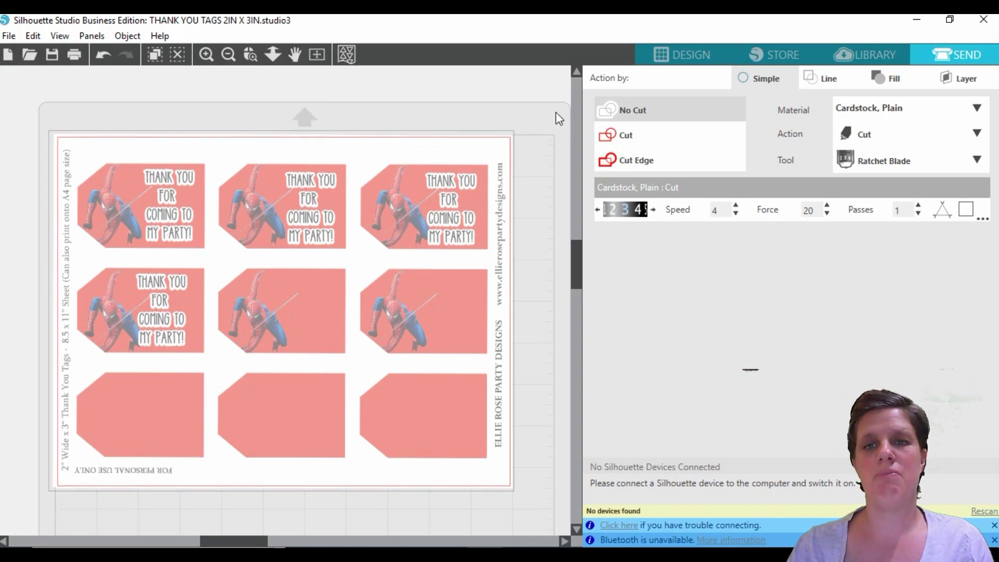
{"action": "left_click", "coordinate": [650, 51]}
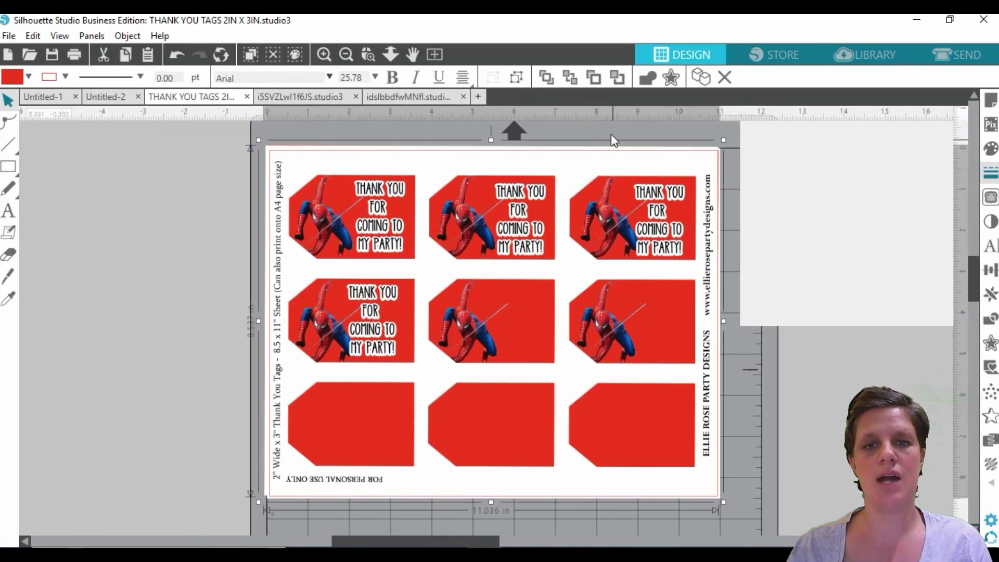
Select the tag sheet, nudge it, and ungroup it into separate pieces
{"action": "left_click", "coordinate": [517, 77]}
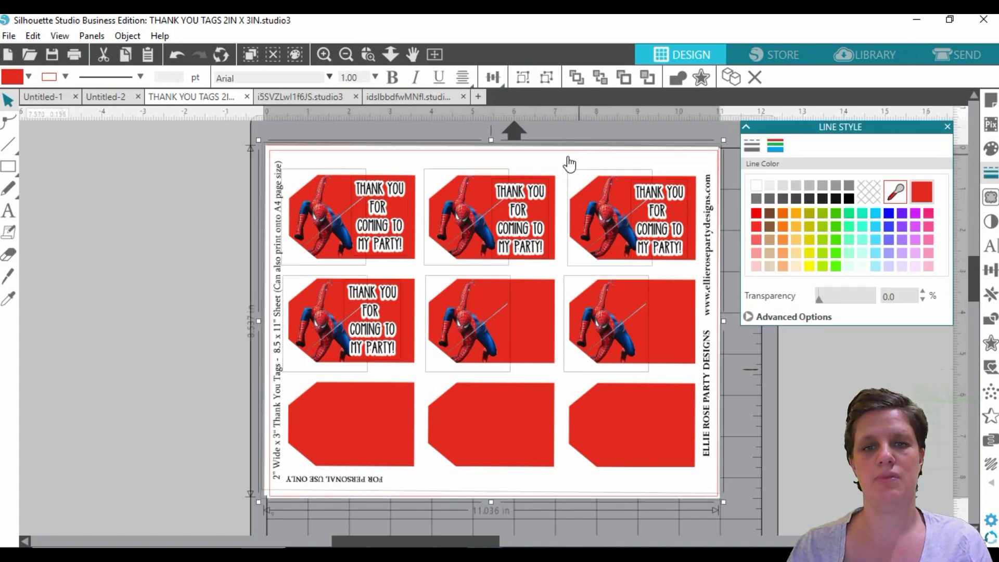
{"action": "left_click_drag", "start_coordinate": [555, 156], "coordinate": [572, 172]}
{"action": "left_click", "coordinate": [547, 78]}
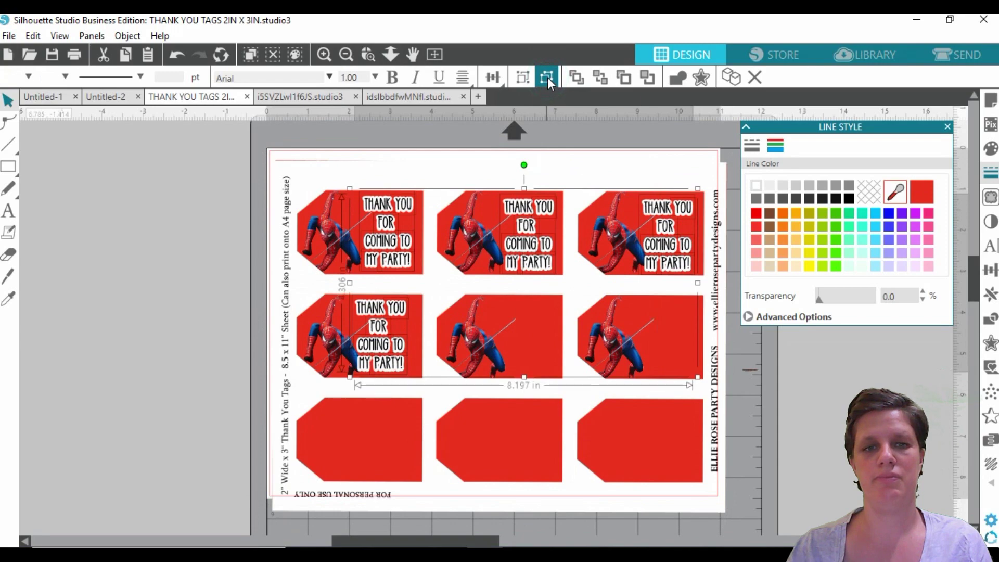
Move the red tag design off the page left and return the white template to the page
{"action": "left_click", "coordinate": [454, 160]}
{"action": "left_click_drag", "start_coordinate": [425, 171], "coordinate": [836, 445]}
{"action": "left_click_drag", "start_coordinate": [279, 134], "coordinate": [634, 263]}
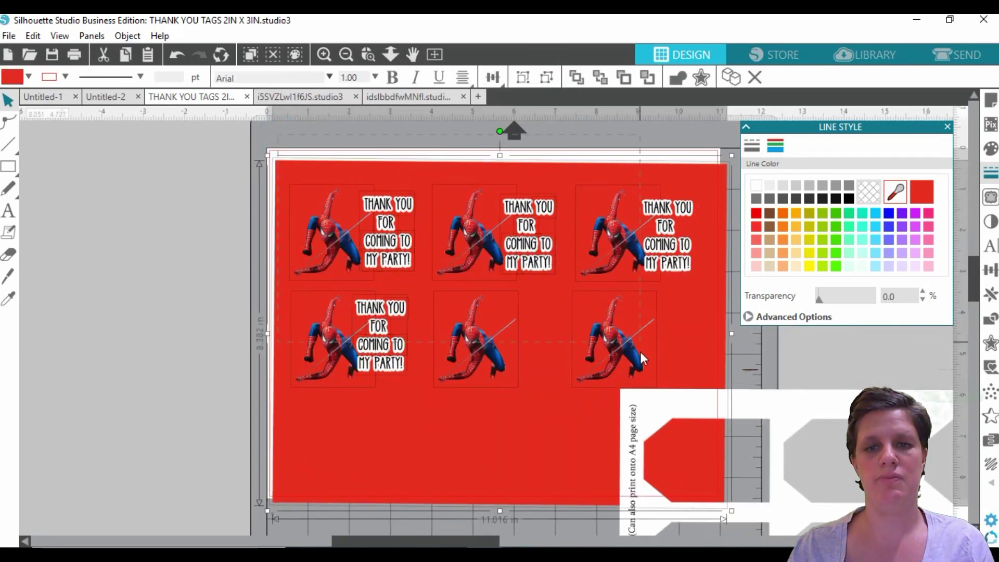
{"action": "left_click_drag", "start_coordinate": [698, 317], "coordinate": [201, 302]}
{"action": "left_click_drag", "start_coordinate": [767, 413], "coordinate": [413, 177]}
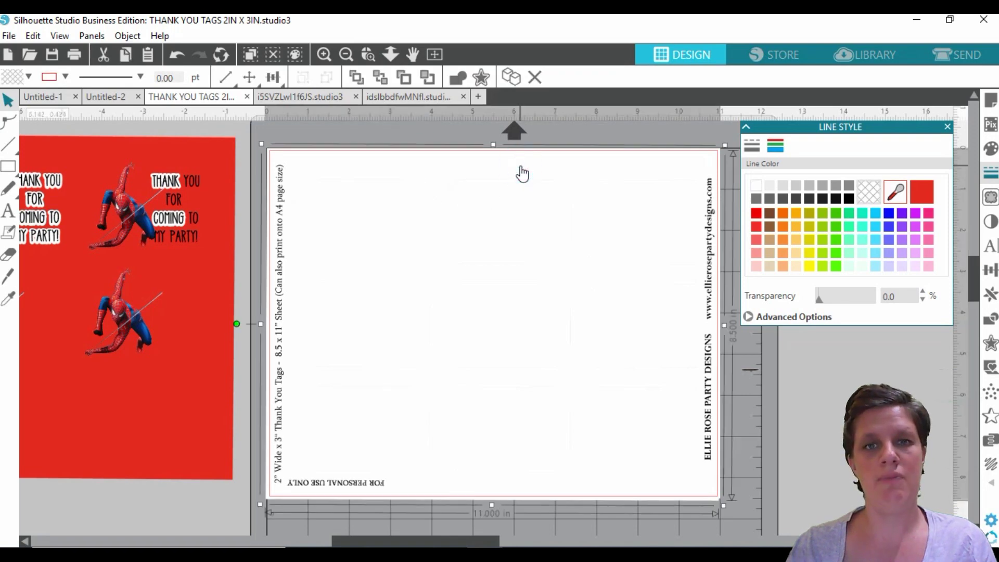
{"action": "left_click", "coordinate": [944, 56]}
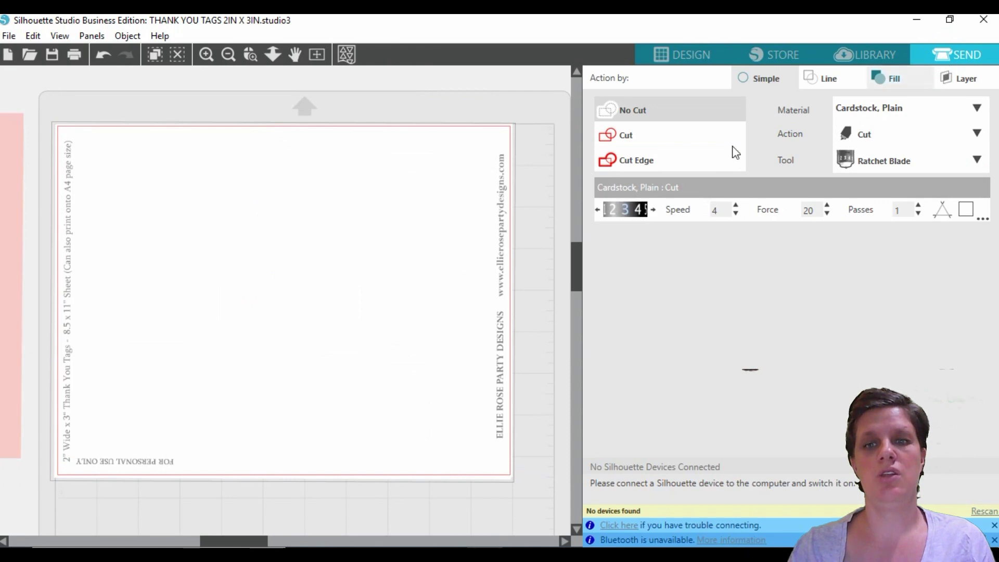
{"action": "left_click", "coordinate": [625, 135]}
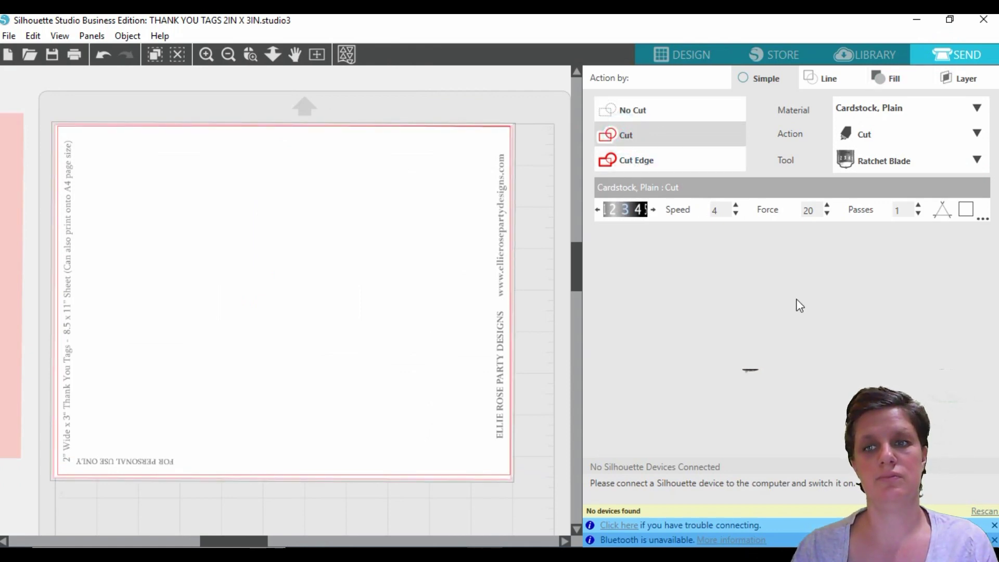
{"action": "left_click", "coordinate": [664, 162]}
{"action": "left_click", "coordinate": [620, 135]}
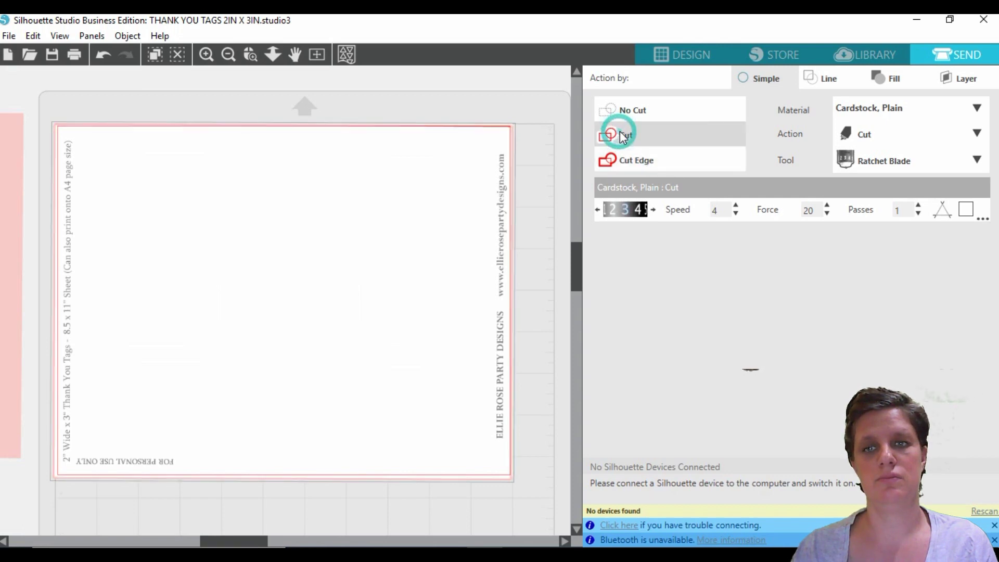
{"action": "left_click", "coordinate": [631, 110]}
{"action": "left_click", "coordinate": [664, 60]}
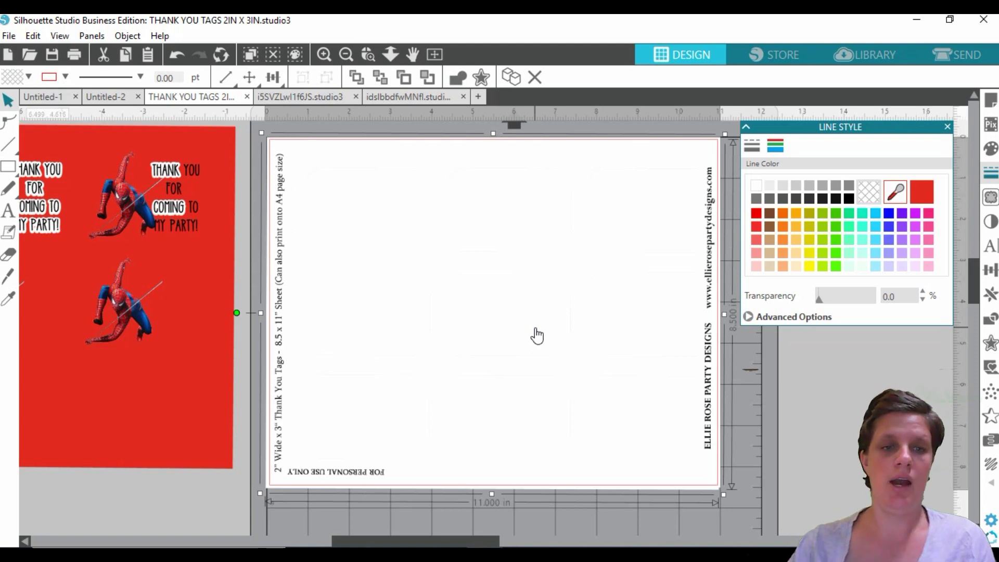
{"action": "left_click", "coordinate": [116, 494]}
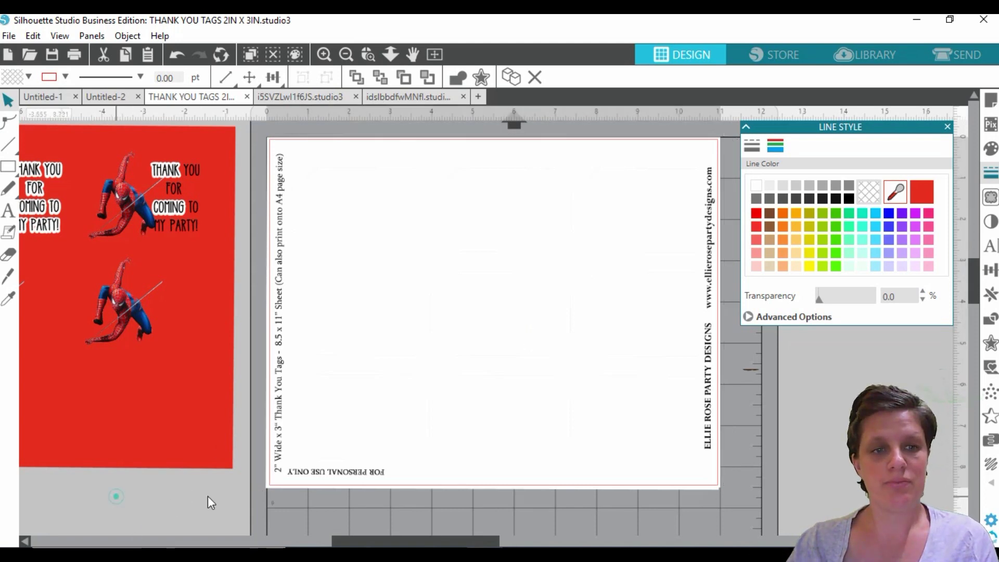
{"action": "left_click", "coordinate": [205, 203]}
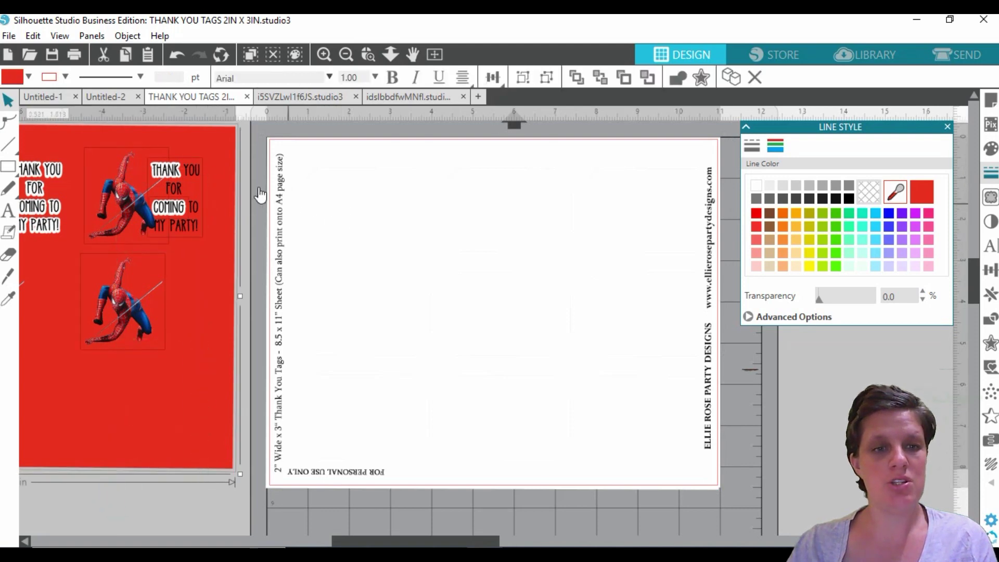
{"action": "scroll", "coordinate": [290, 523], "scroll_direction": "left", "scroll_amount": 5}
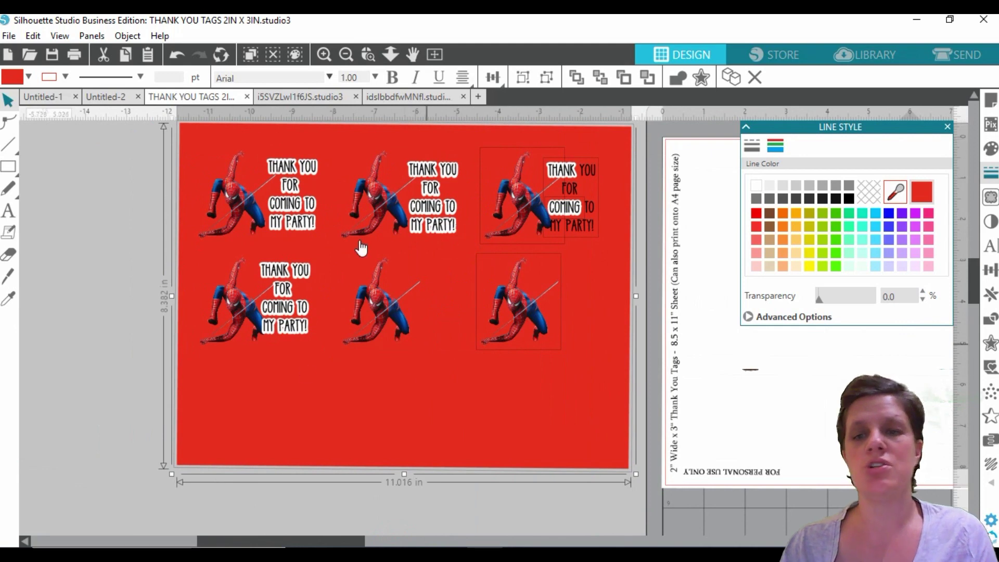